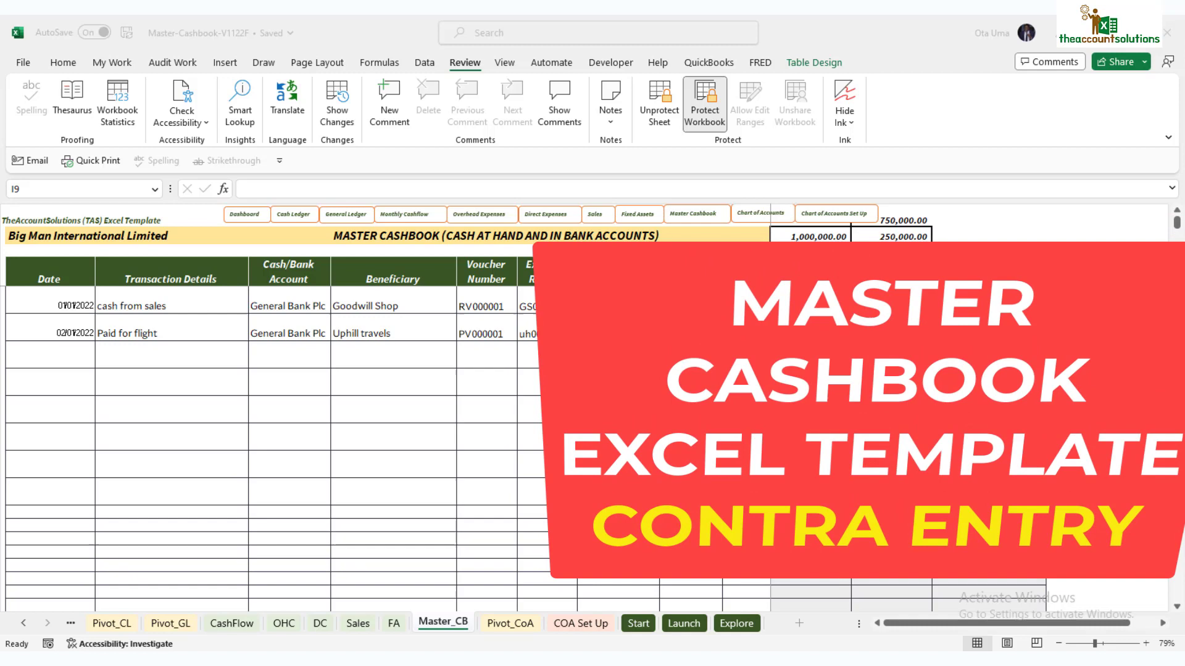
Step: On COA Set Up, review the Cash & Banks accounts and select Contra Account 1205 (posting number 10)
click(579, 625)
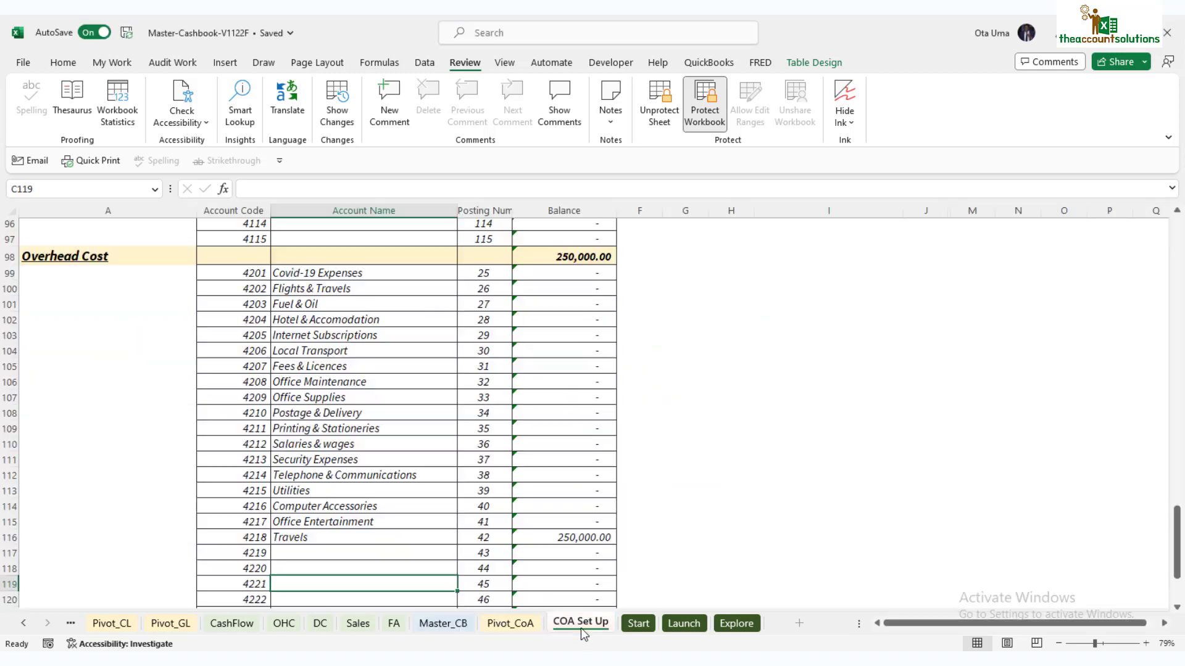
scroll(434, 374, up, 15)
scroll(434, 375, up, 10)
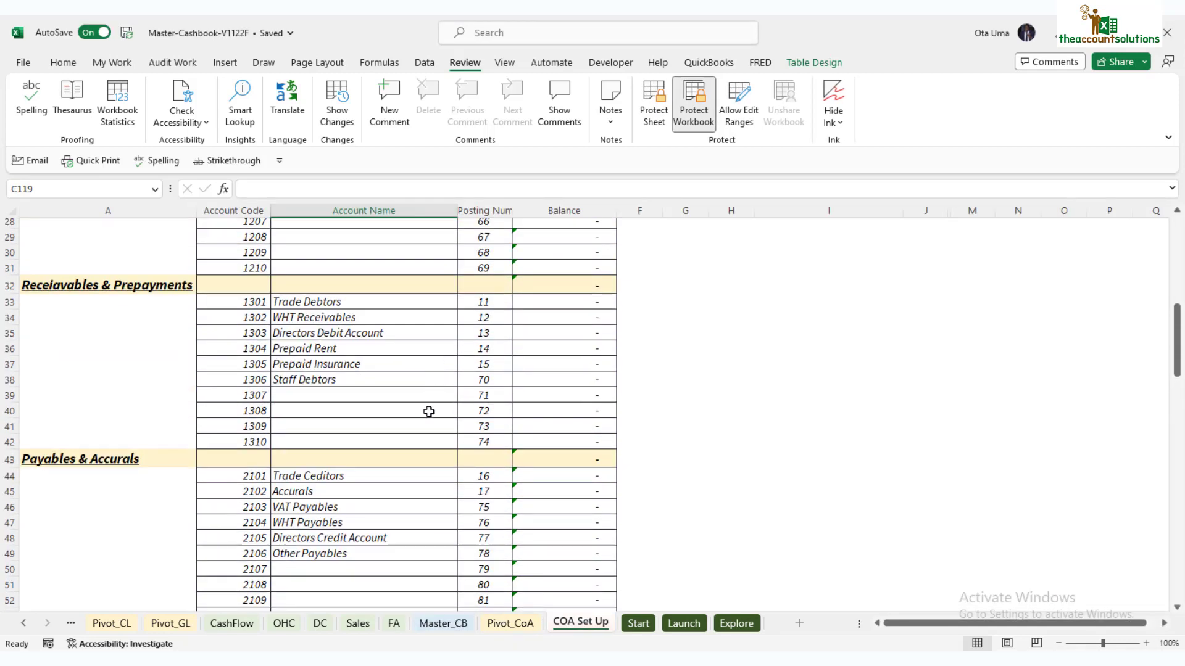
click(344, 419)
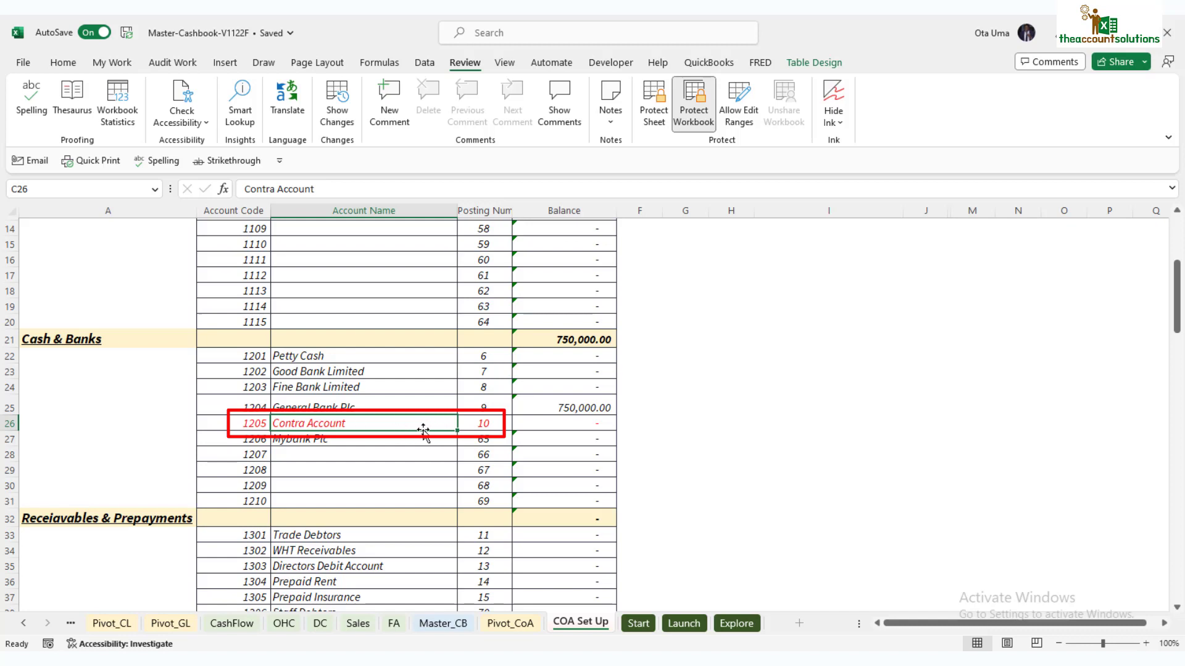
click(334, 356)
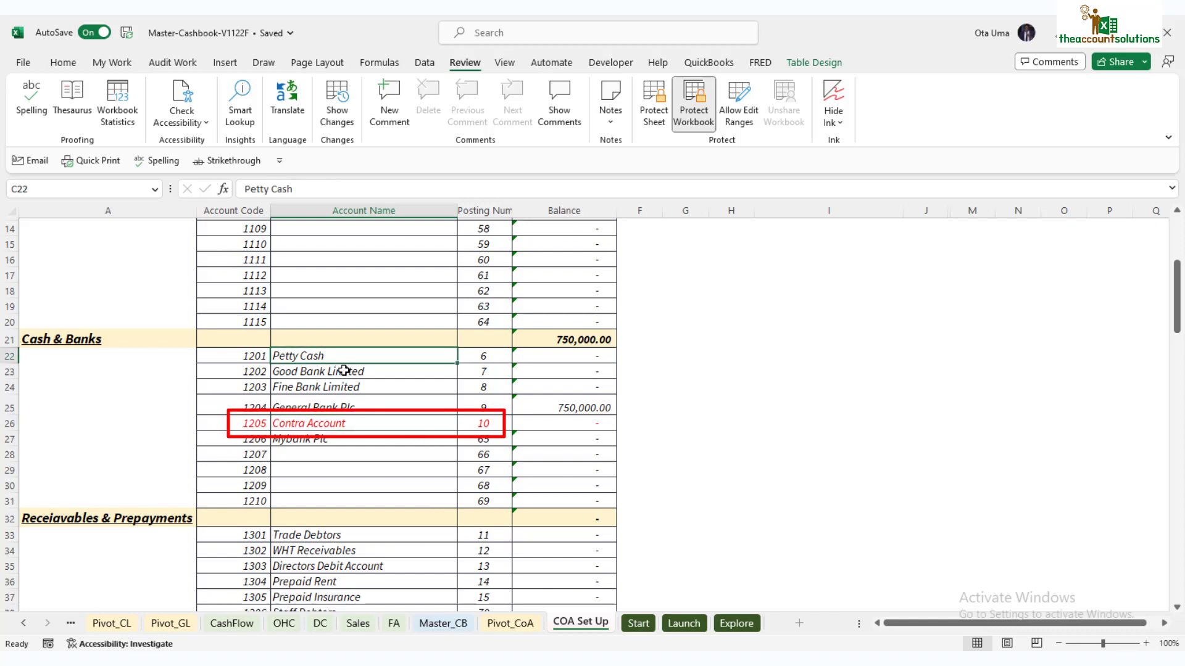
click(344, 386)
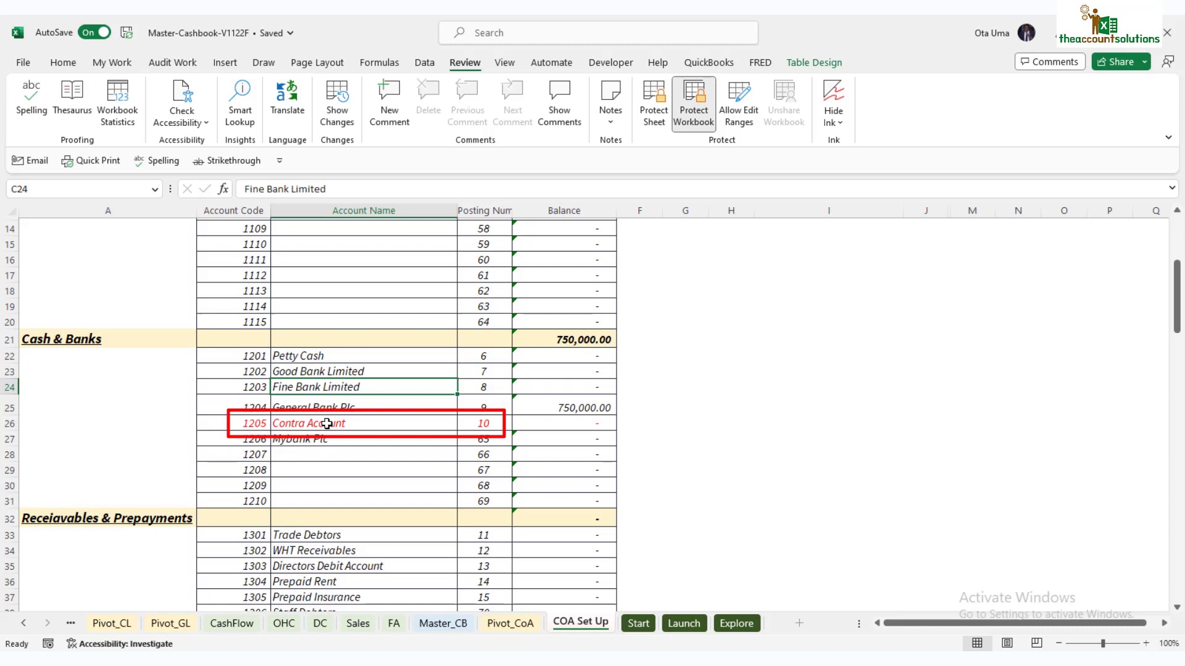
click(327, 424)
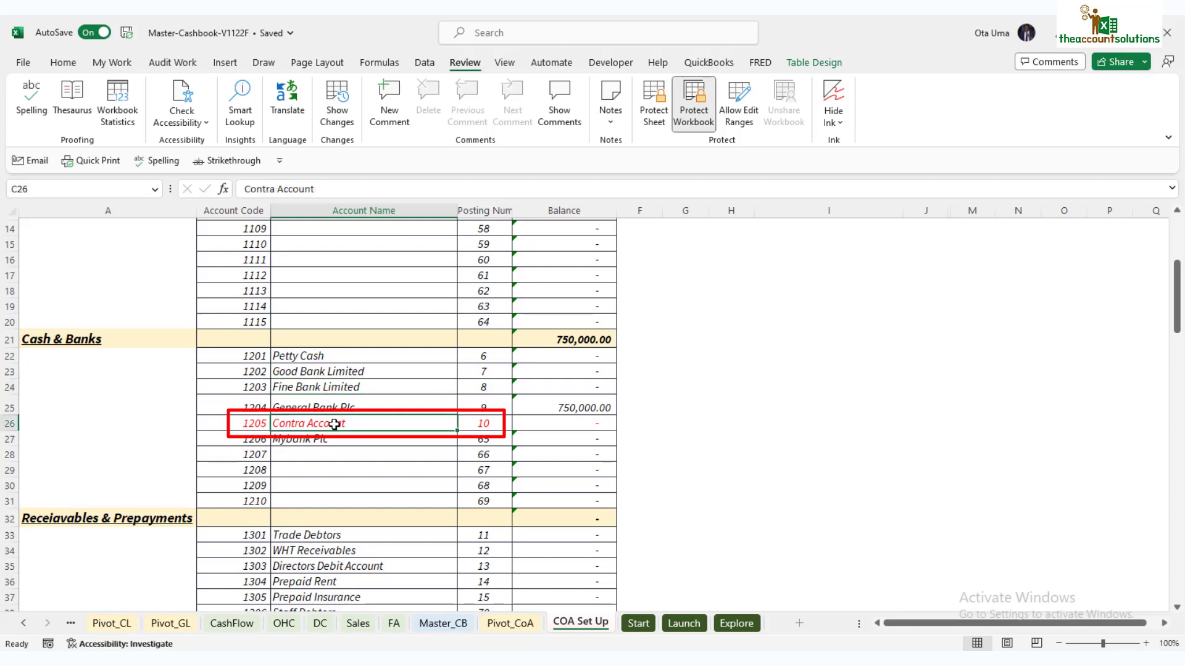
click(313, 497)
click(332, 422)
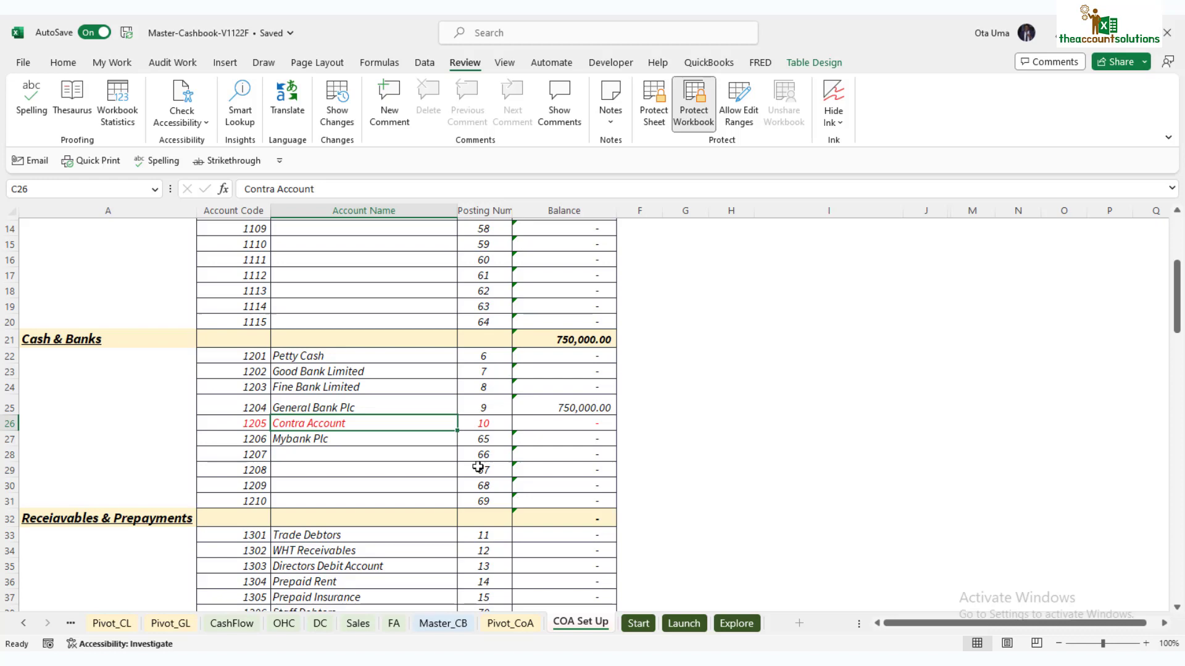
Step: On Master_CB, start row 8 with the date 3/1/22 in B8
click(442, 623)
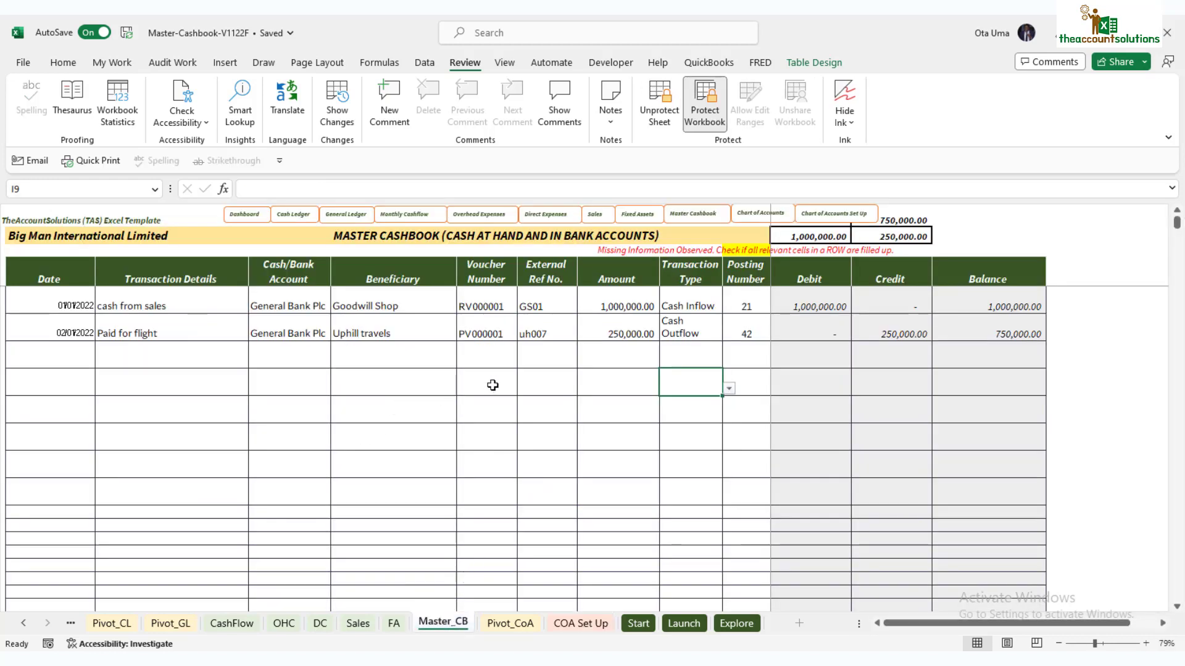
click(296, 332)
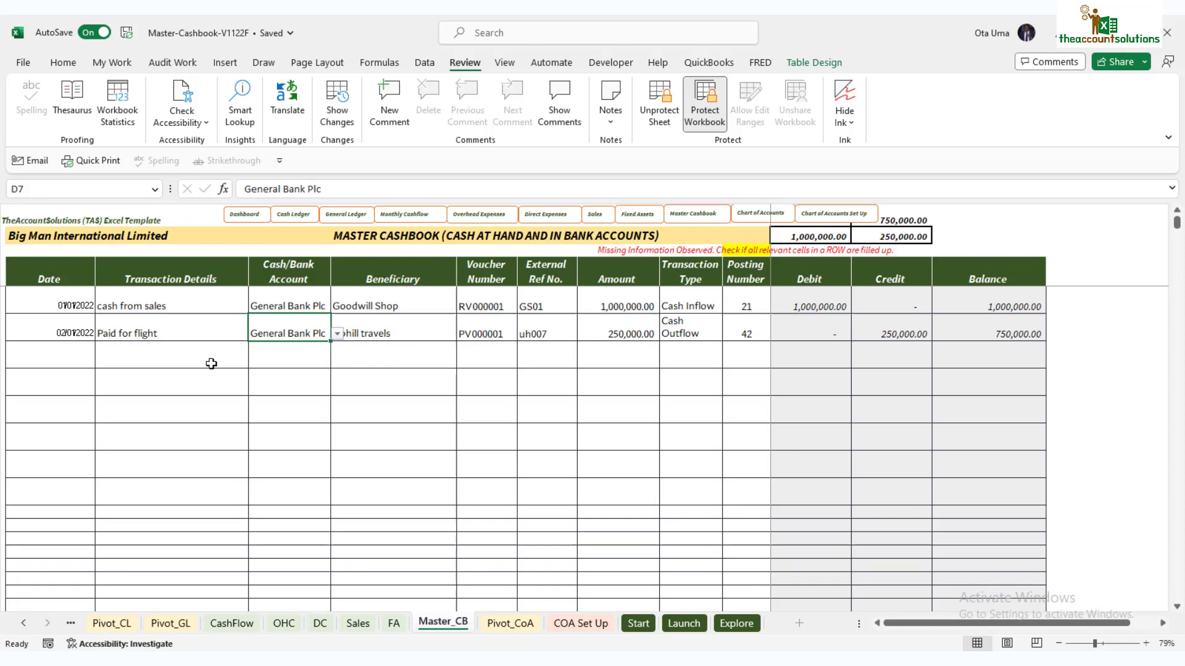
click(79, 366)
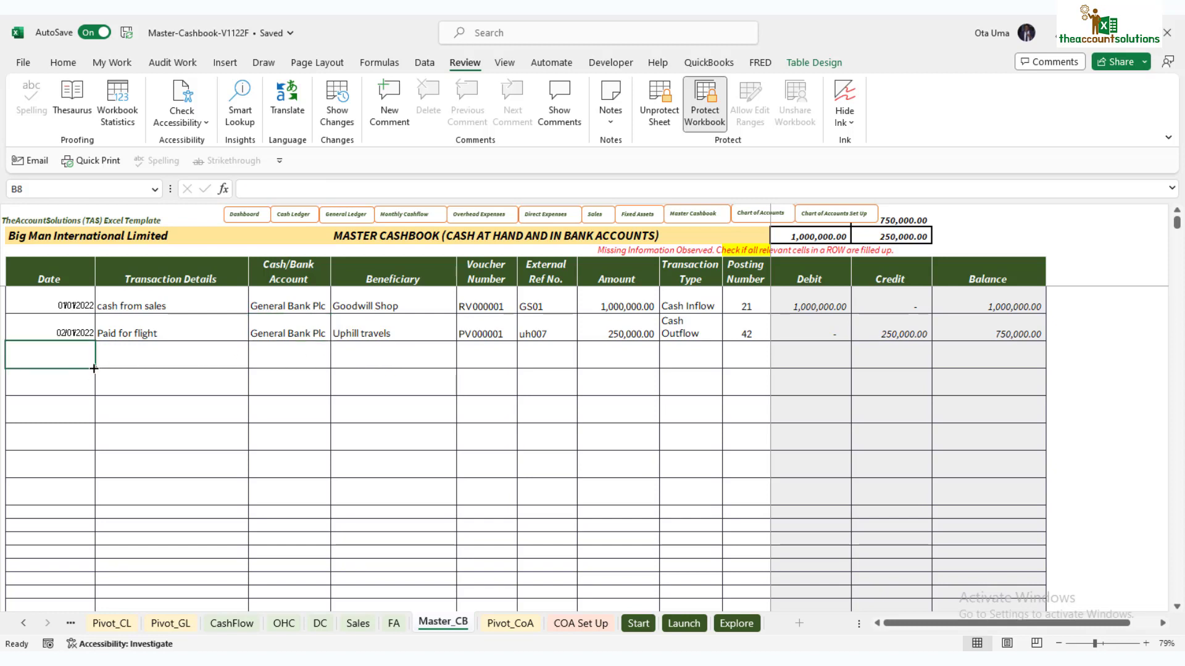
text(3/1)
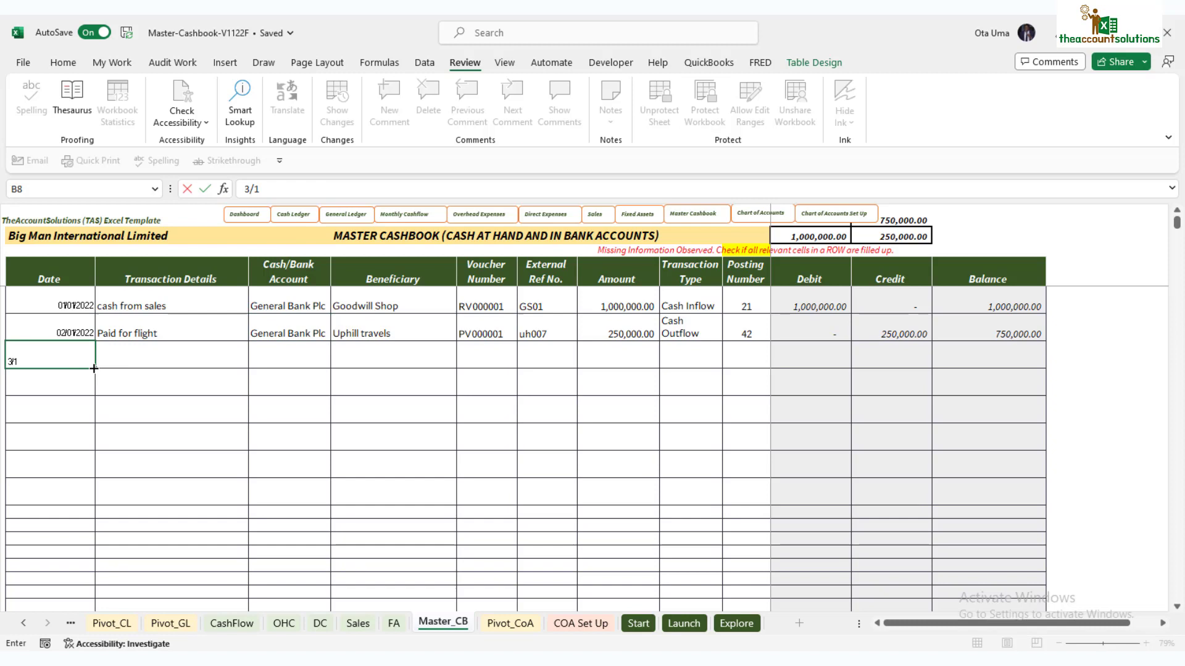
text(/22)
click(170, 356)
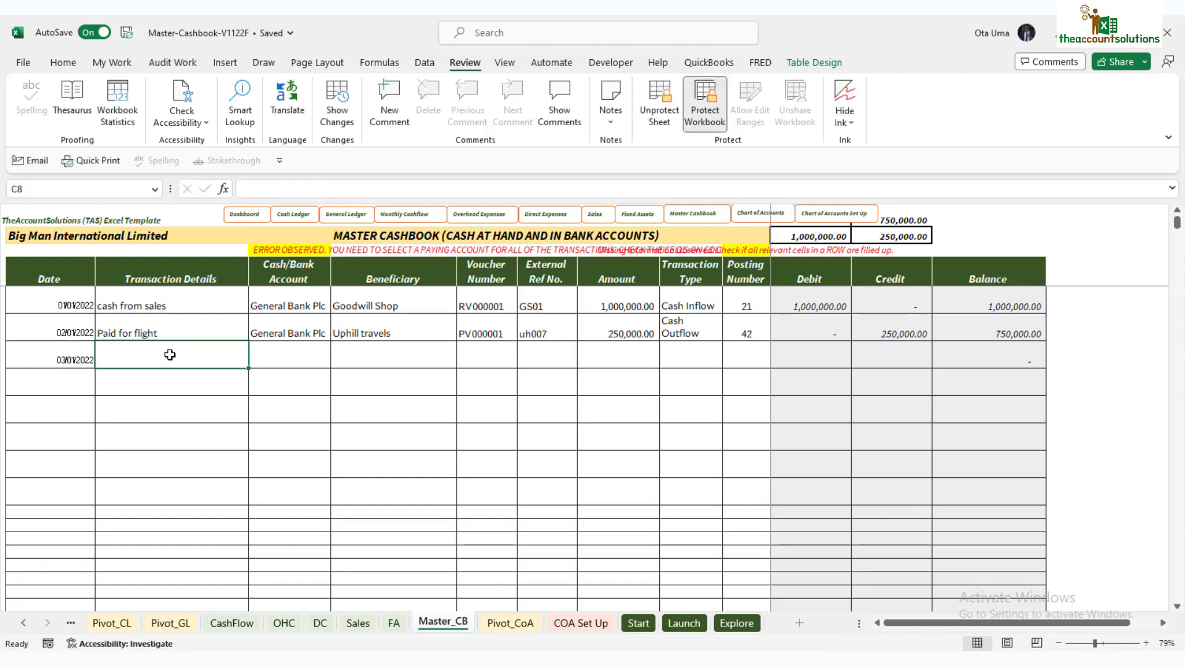
Step: Describe row 8 as 'Cash to Petty Cash', paid from General Bank Plc
text(Cash to )
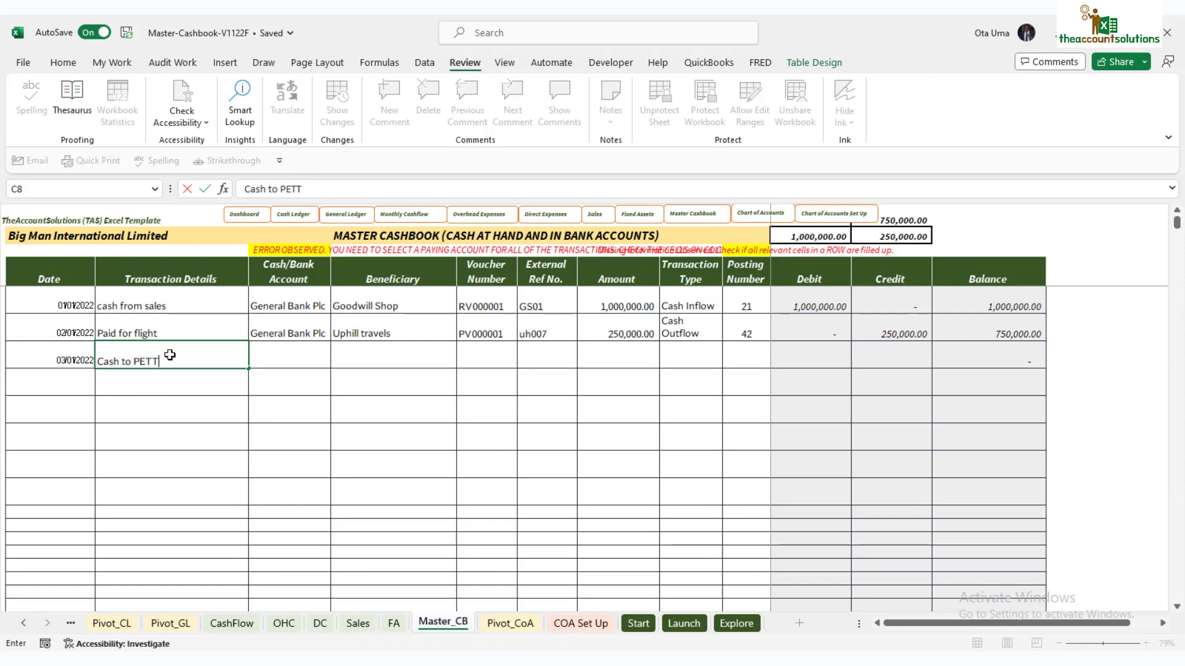
text(PETT)
key(BackSpace)
key(BackSpace)
key(BackSpace)
text(etty Cash)
click(300, 364)
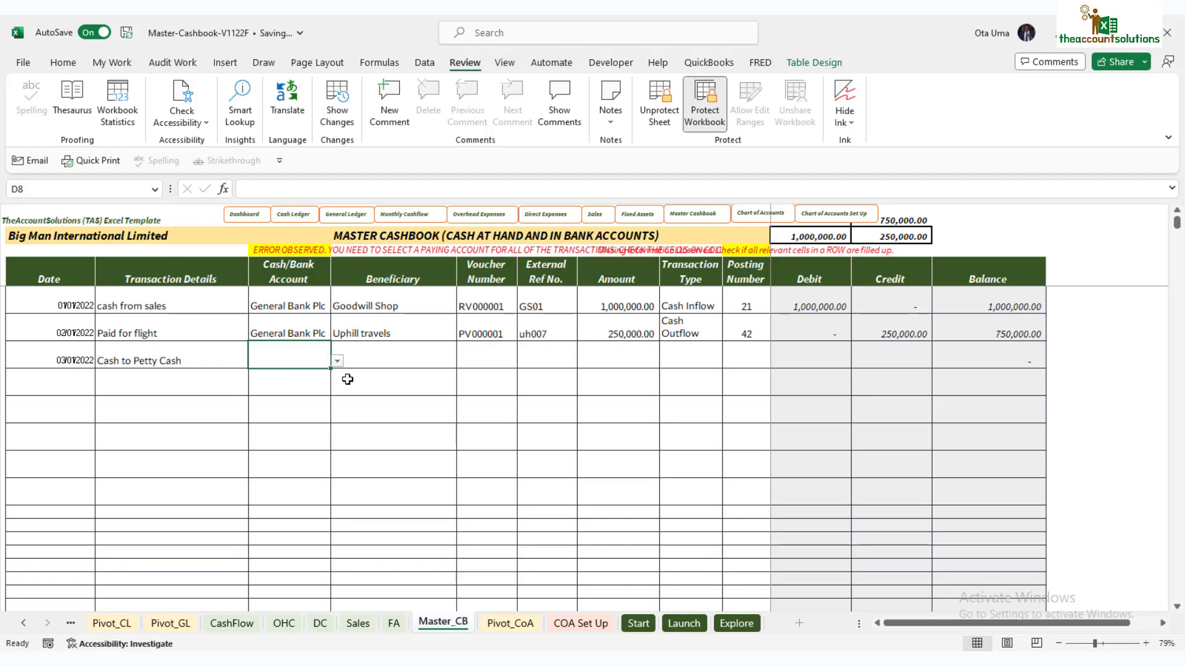
click(337, 361)
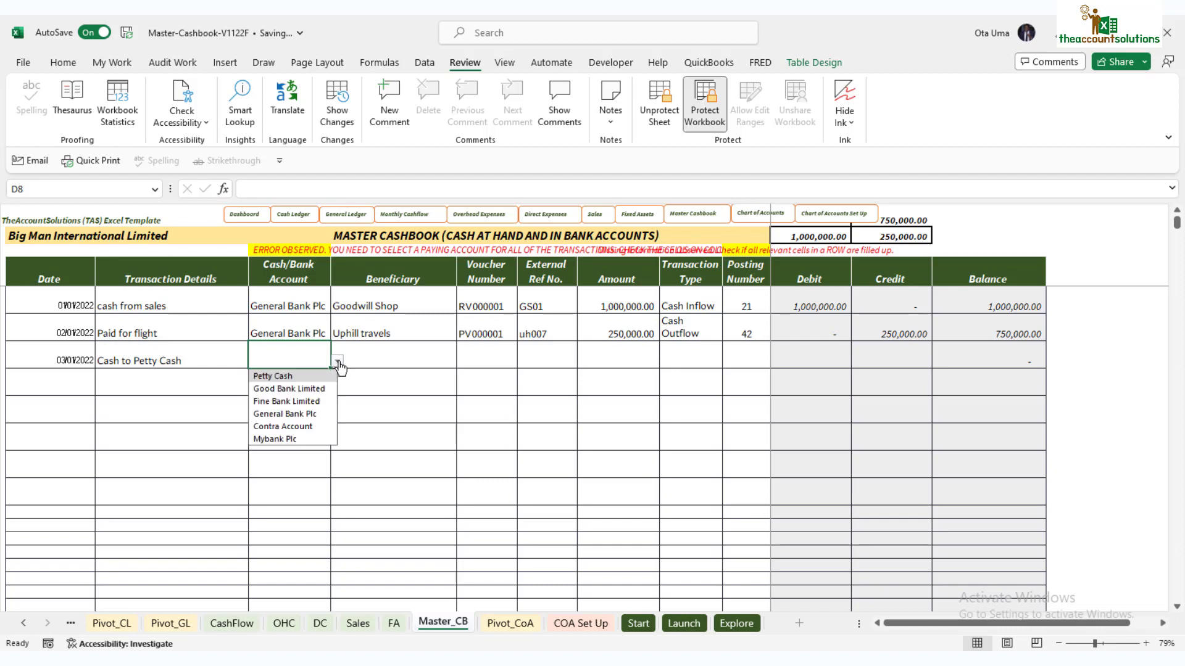
click(321, 412)
click(386, 358)
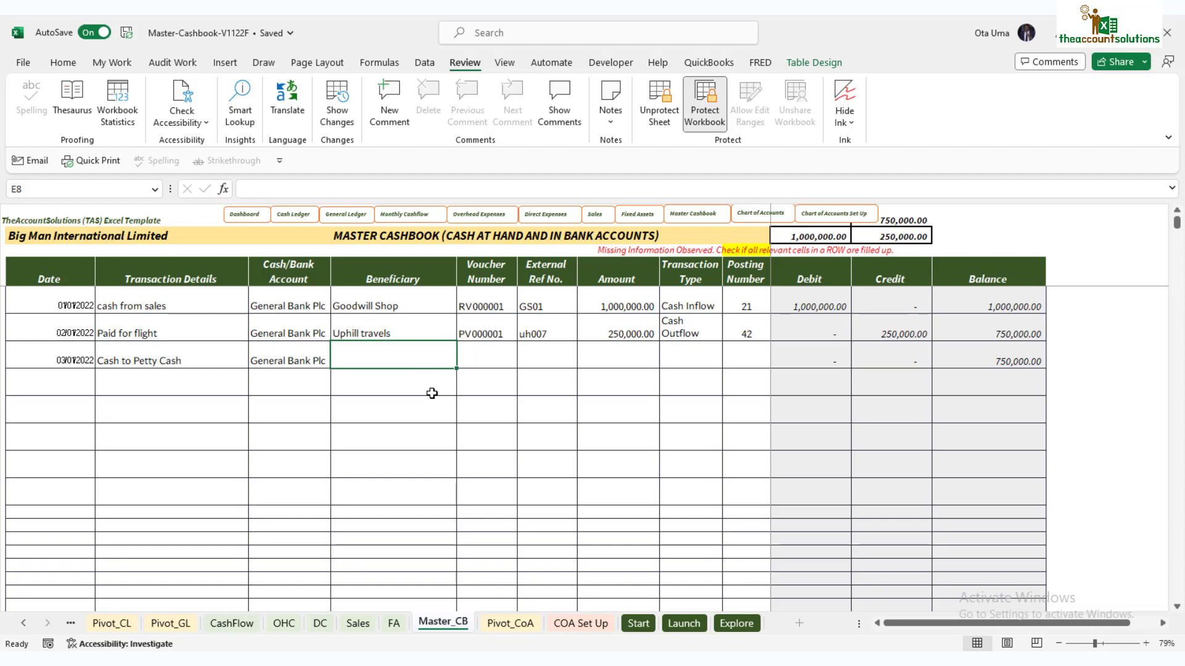
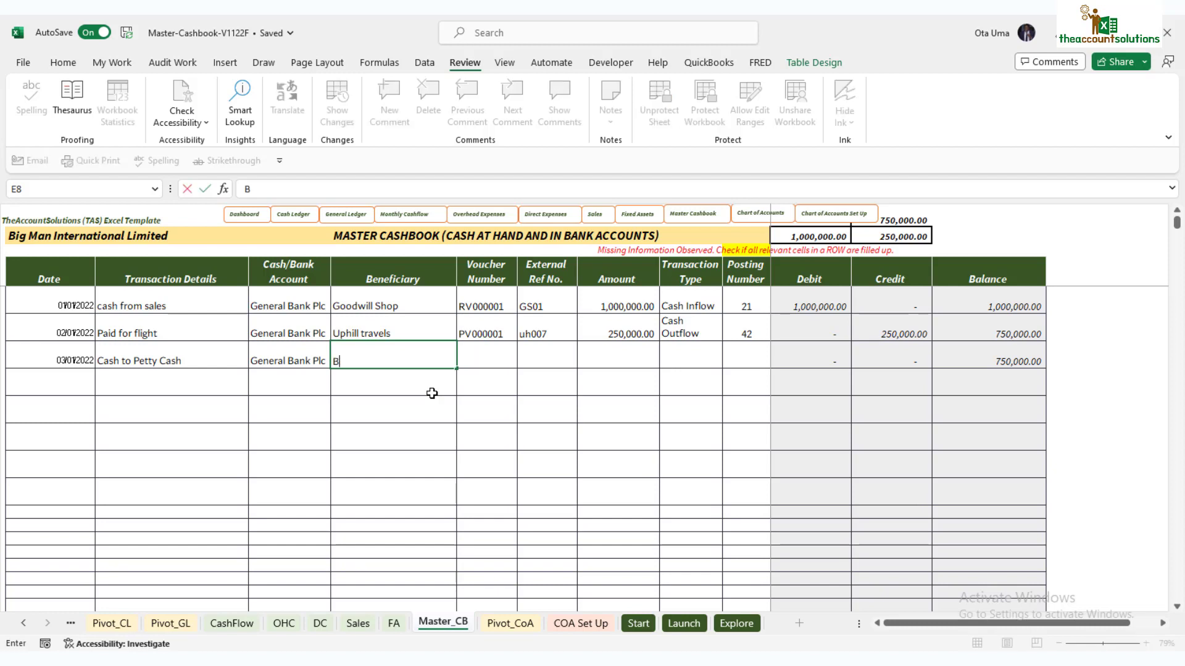
Step: Enter the beneficiary's name and voucher number PV000002 for row 8
click(483, 354)
text(P)
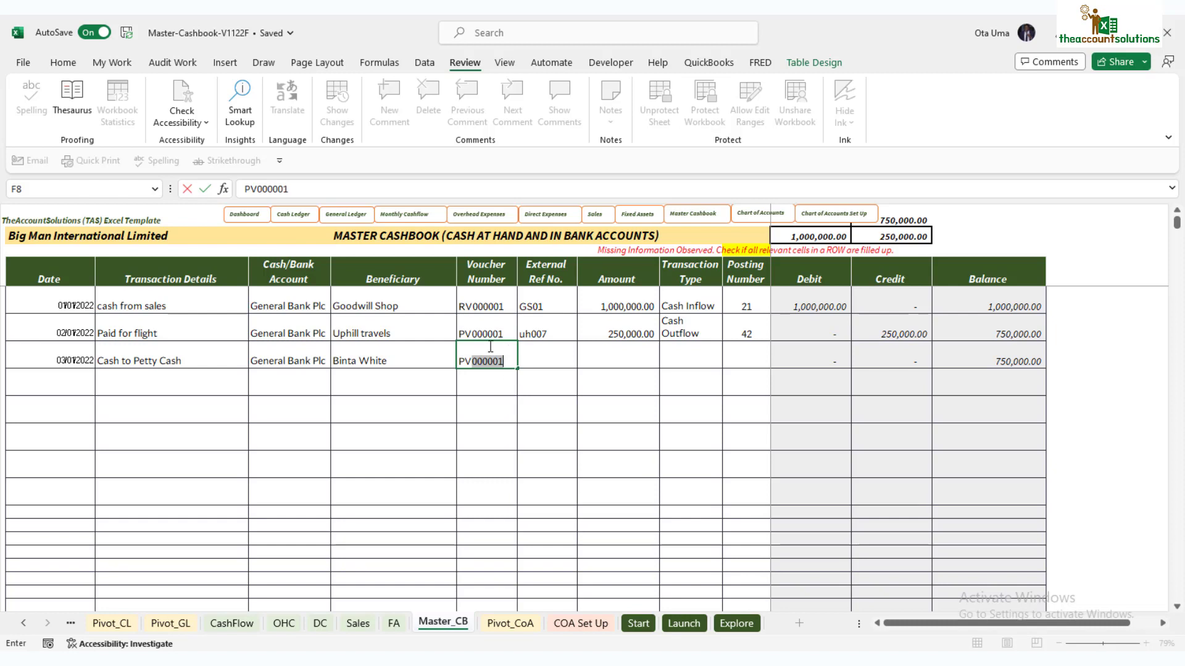
text(V)
click(506, 358)
key(BackSpace)
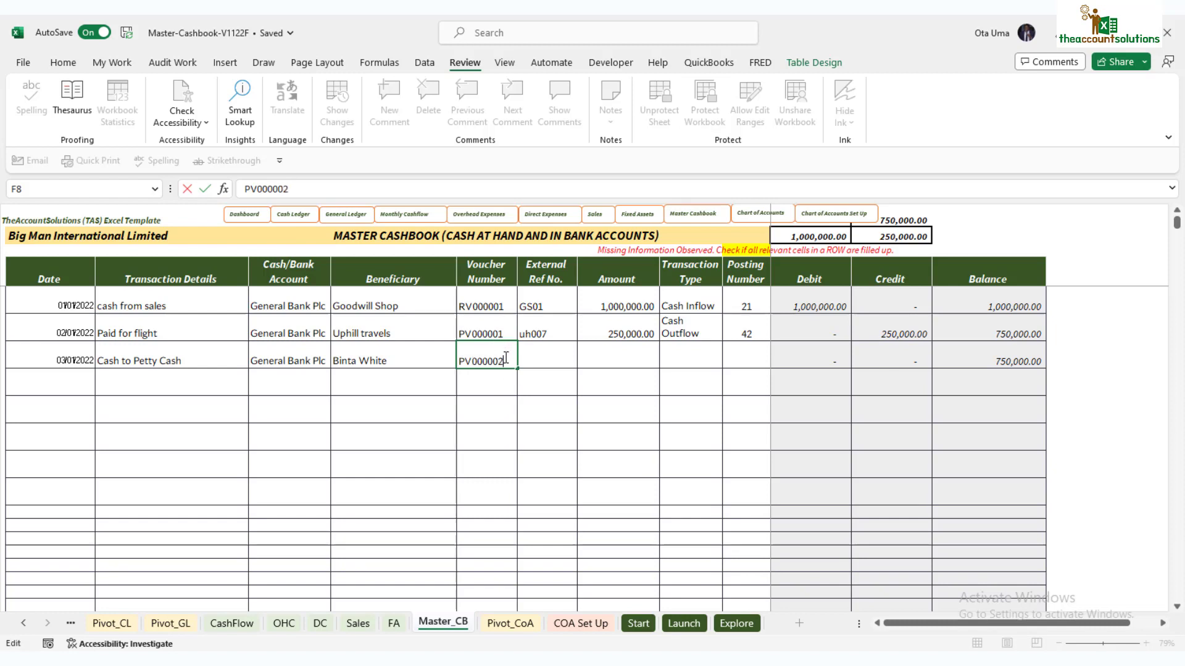
text(2)
click(538, 357)
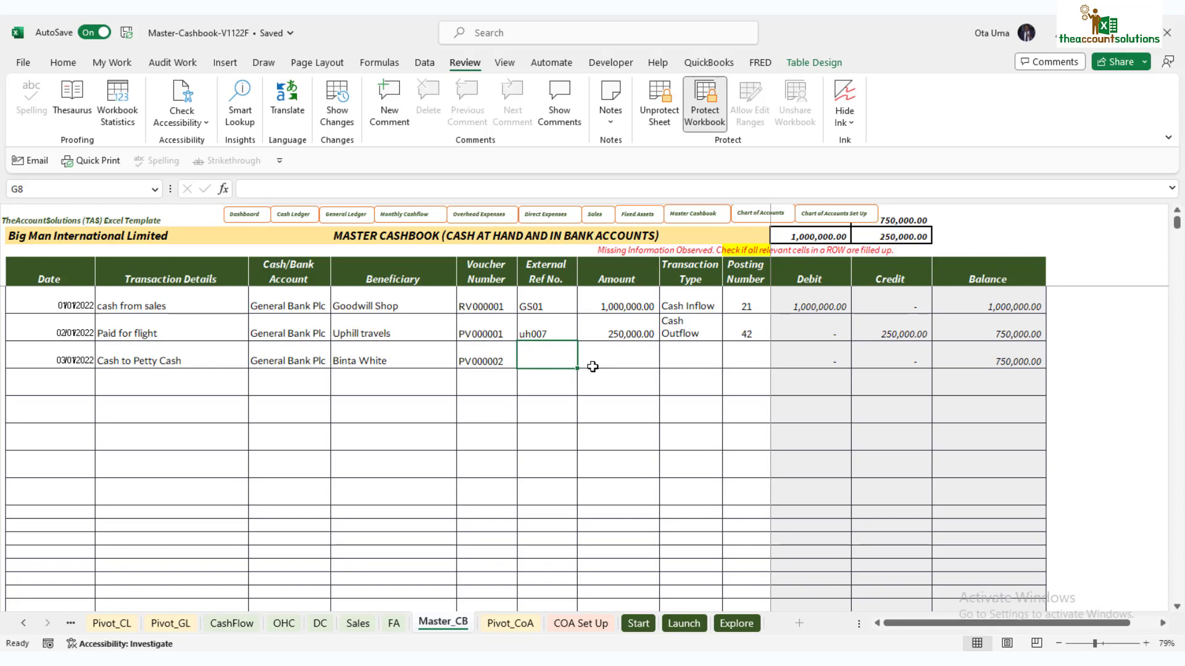
Step: Record 300,000.00 as a Cash Outflow in row 8
click(620, 357)
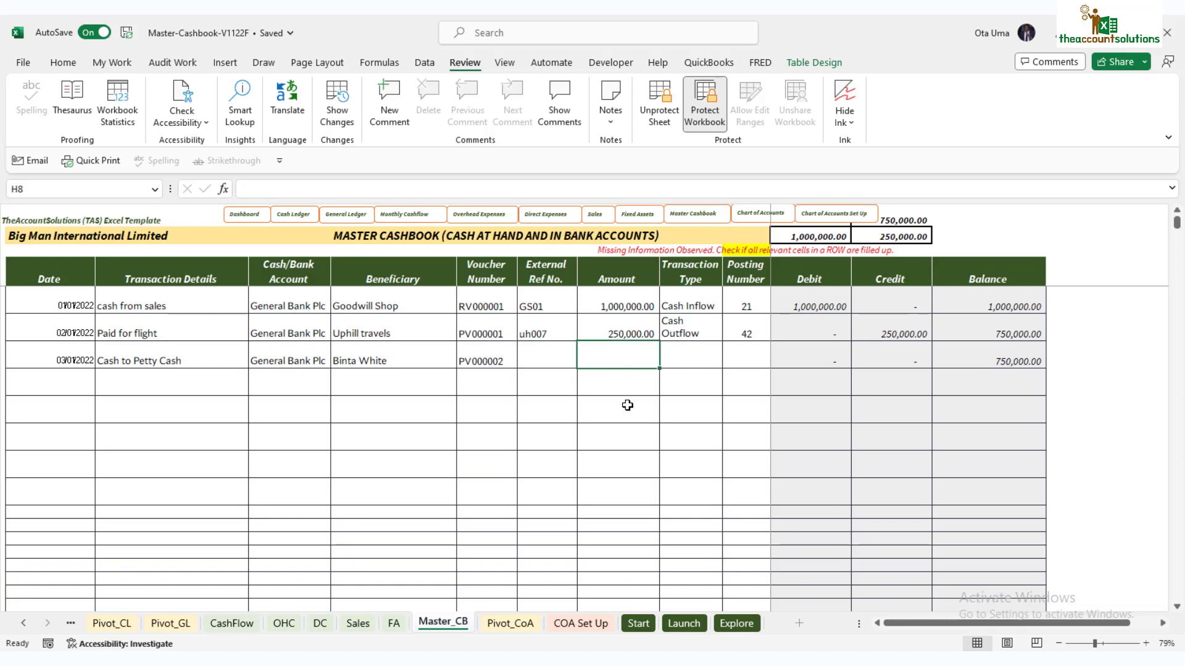
text(3)
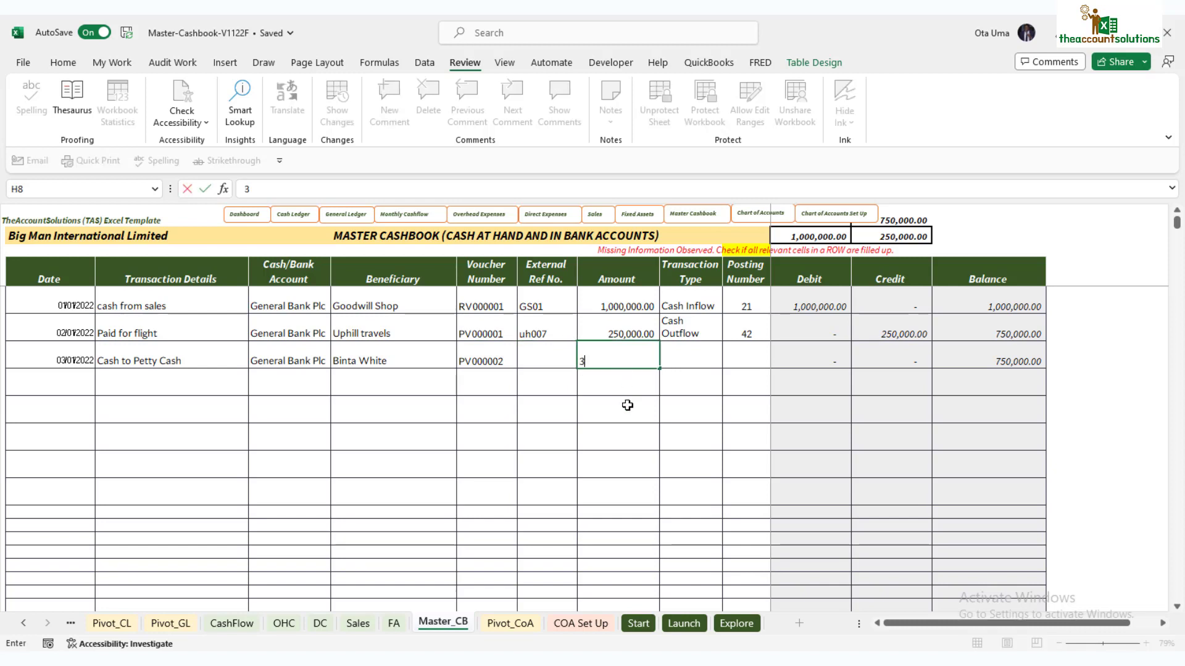
text(00000)
key(Return)
click(704, 359)
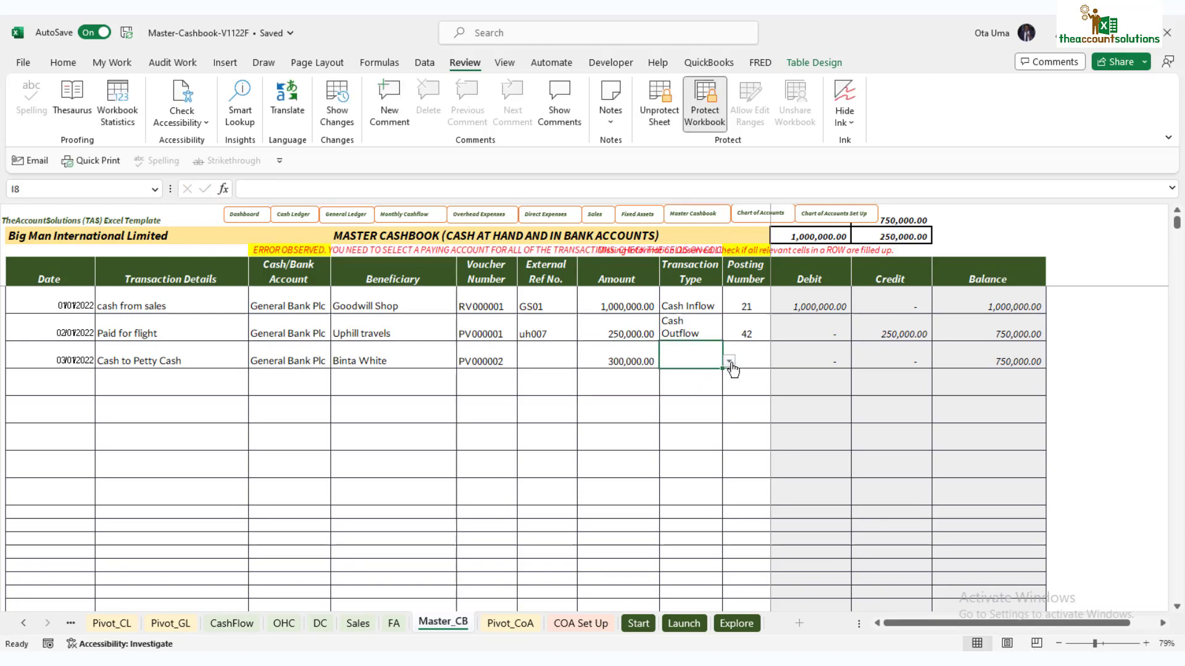
click(730, 362)
click(710, 389)
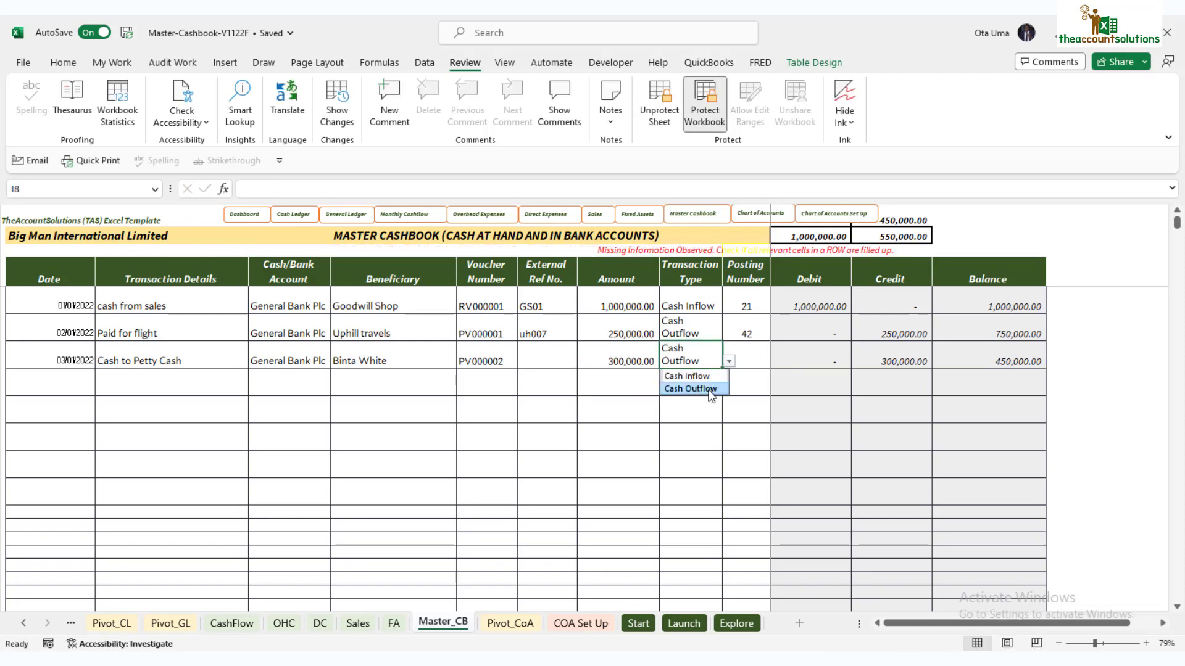
click(748, 357)
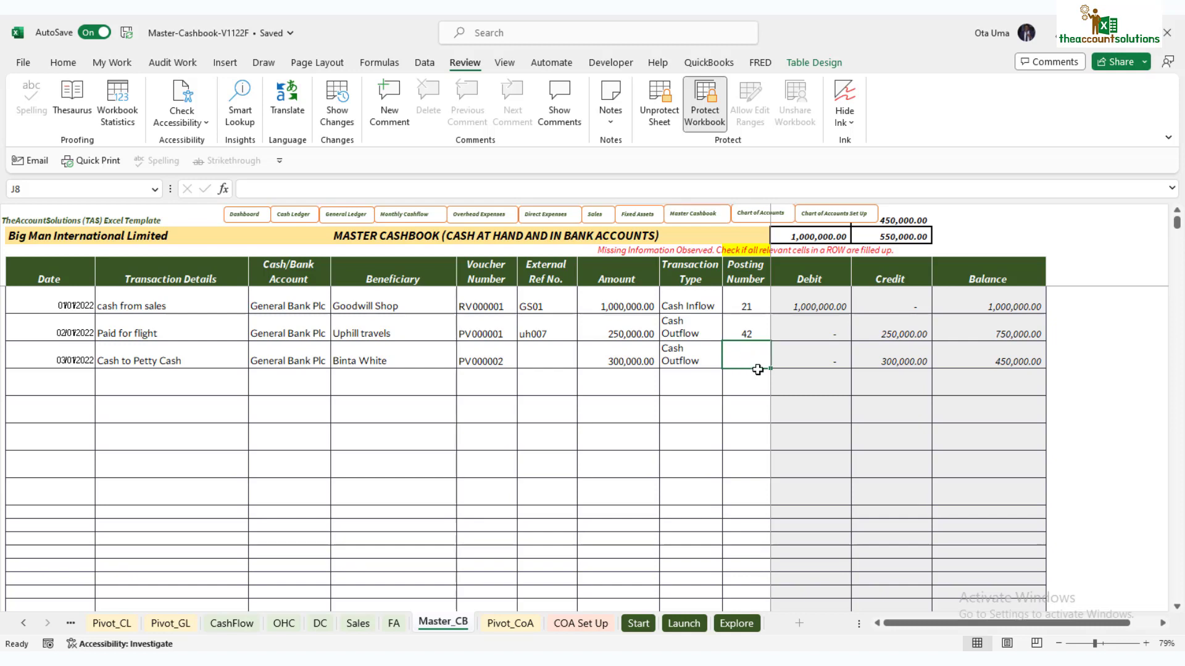
Step: Post row 8 to posting number 10, then review its bank account and transaction type
click(580, 622)
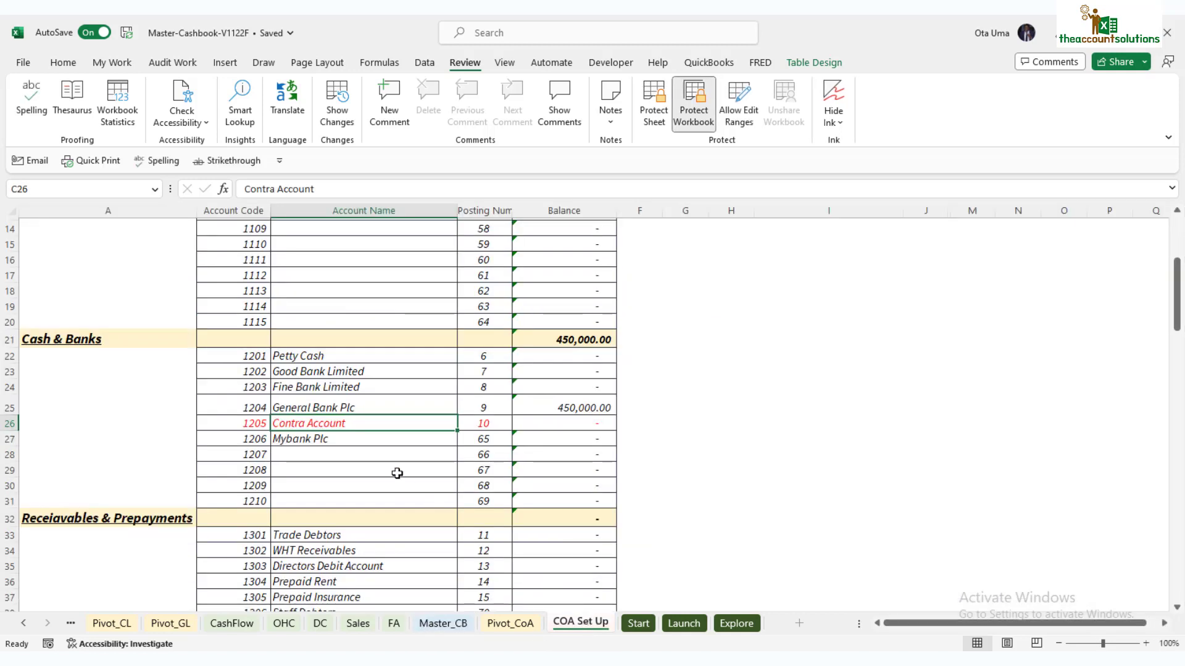
click(443, 623)
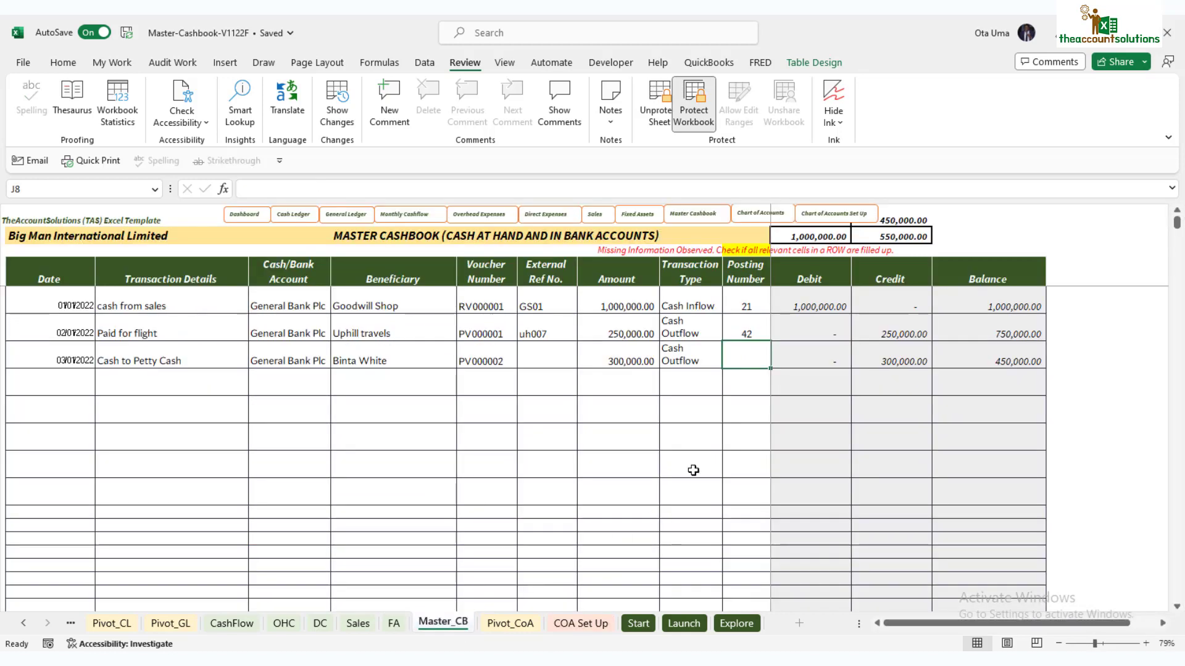
text(10)
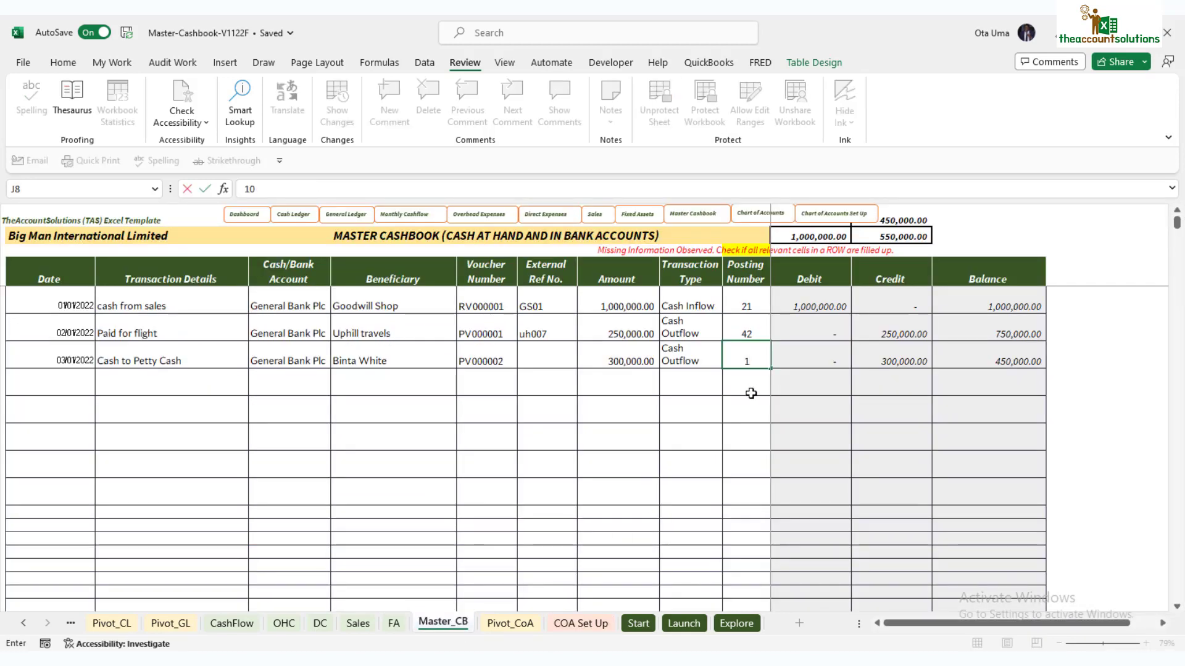
key(Return)
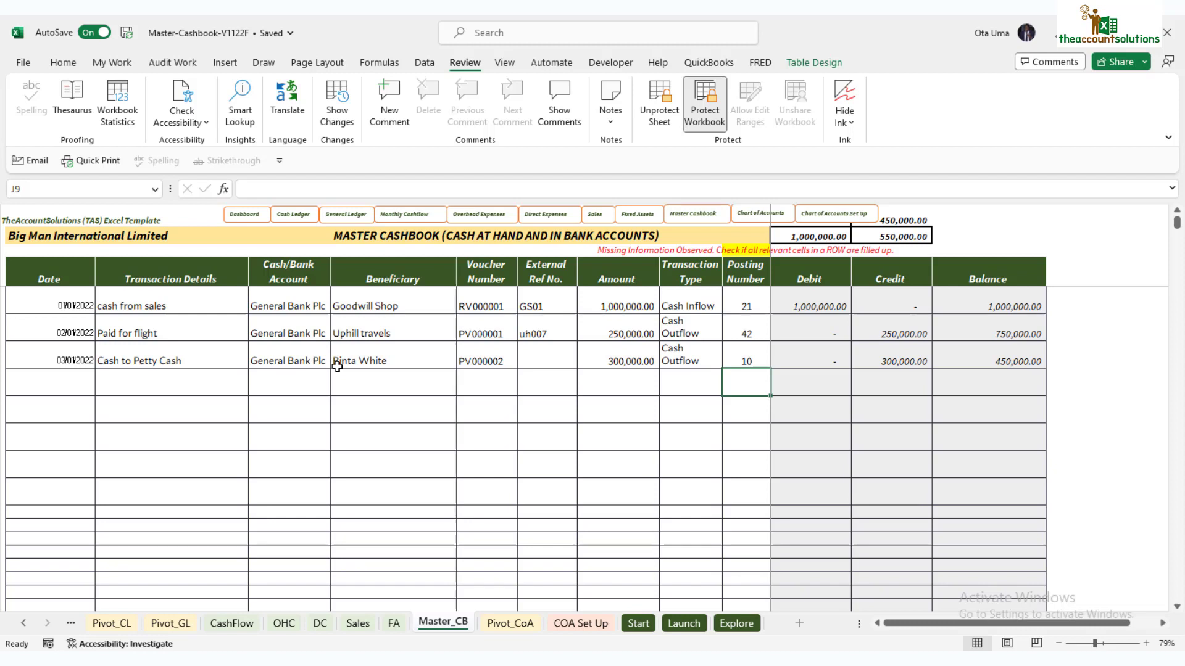
click(294, 353)
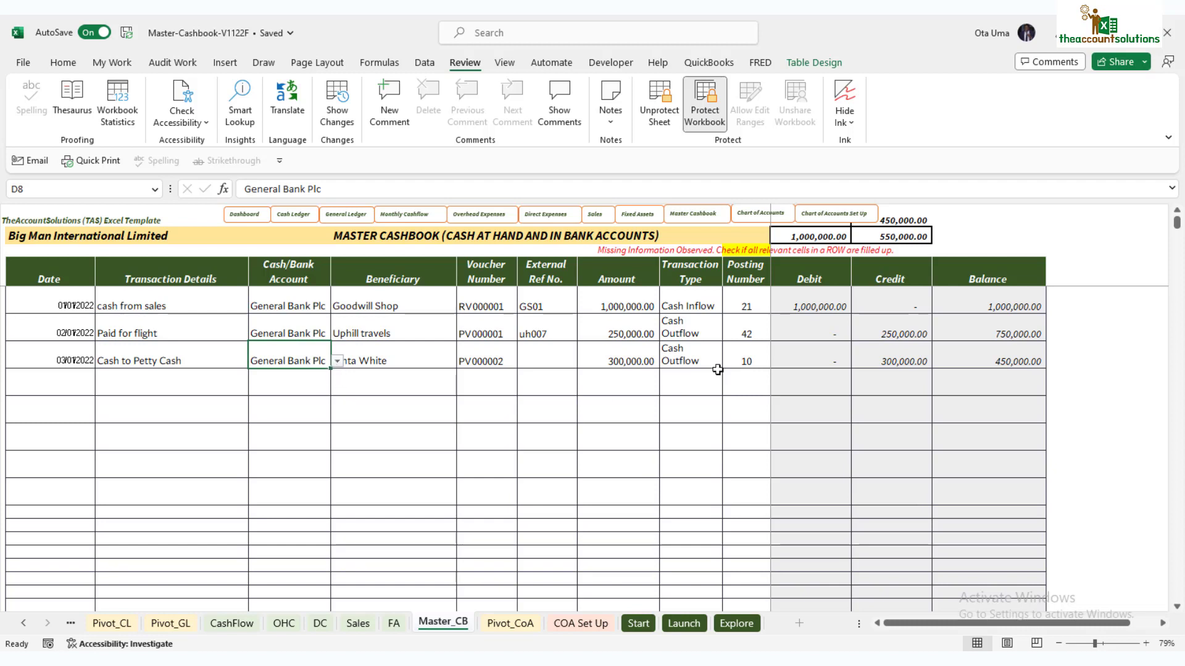
click(694, 352)
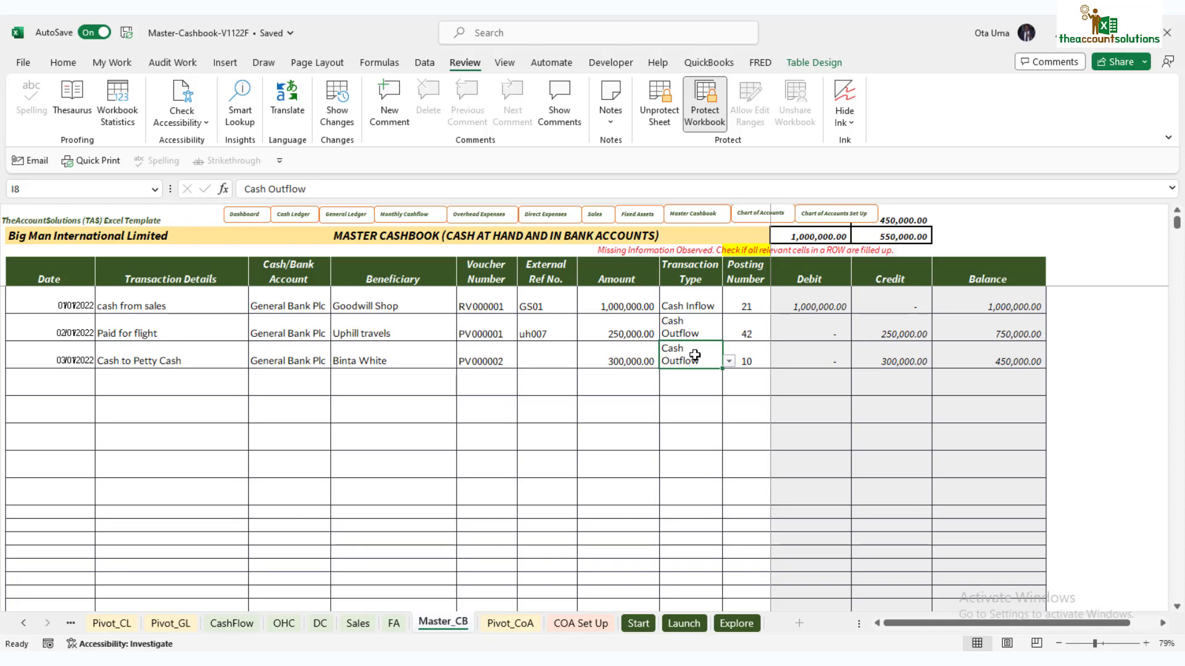
Step: Start row 9 with date 3/2/22 and details 'Cash from General bank'
click(69, 385)
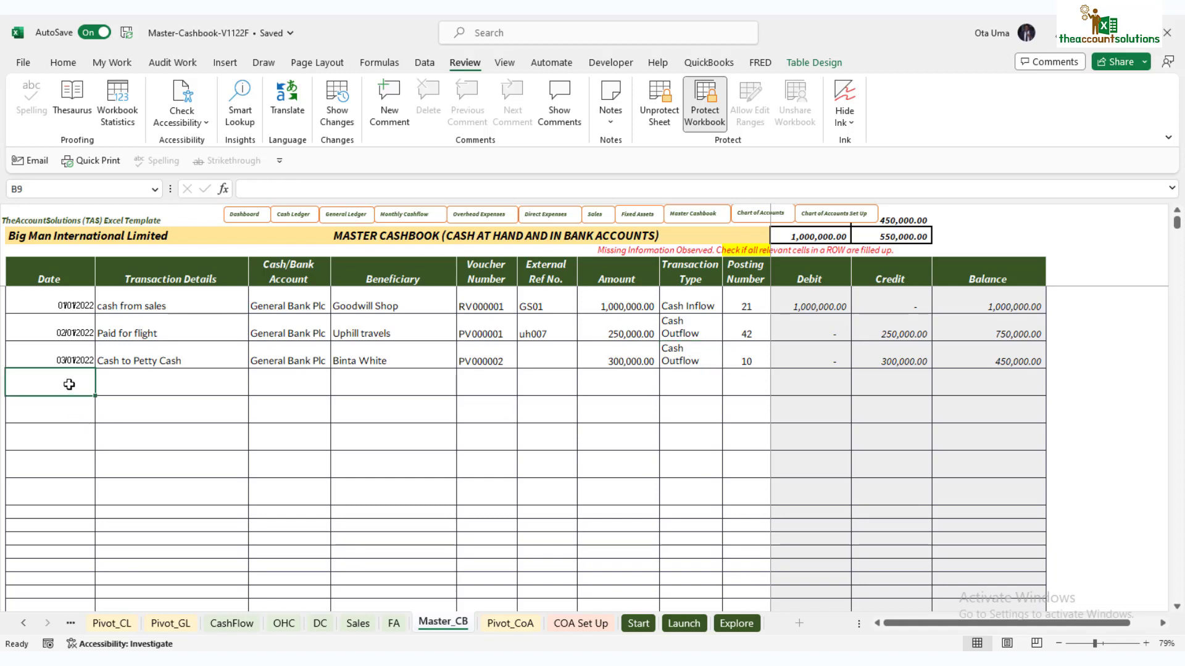
text(3/2/22)
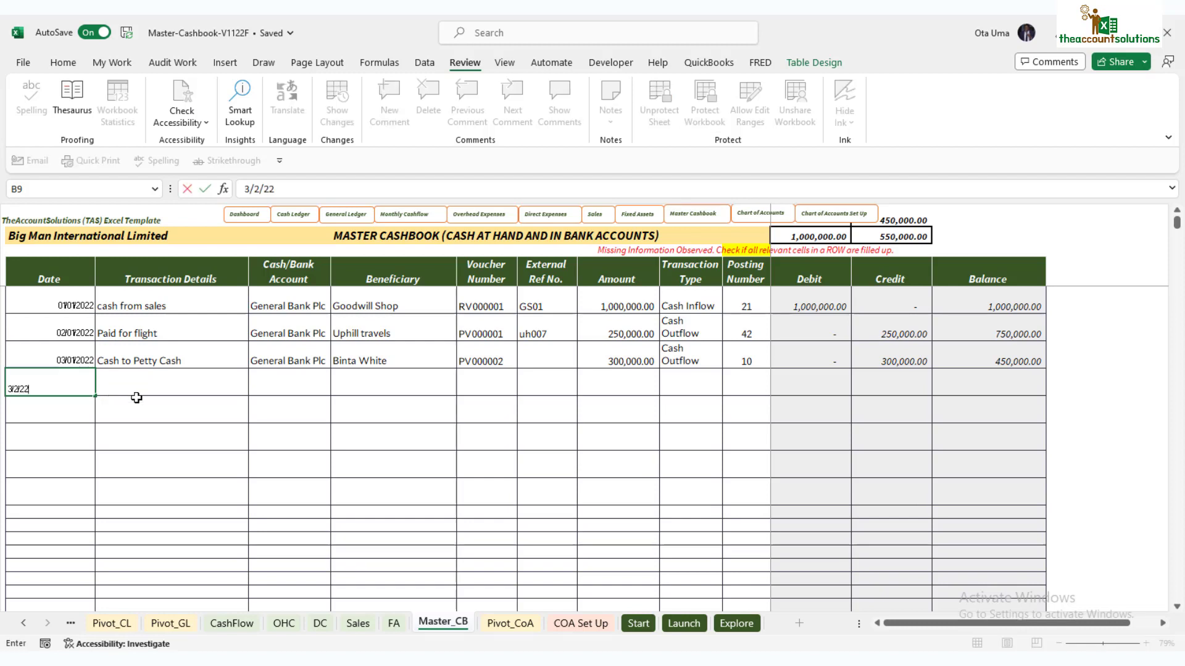
click(165, 385)
text(cASH)
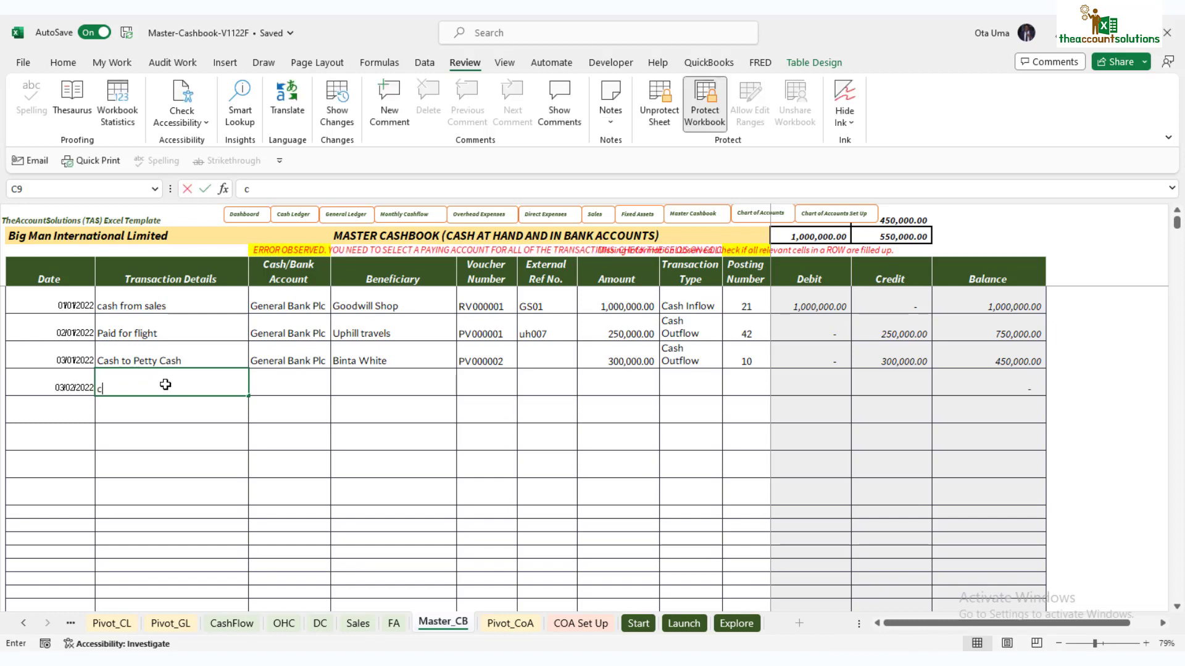
key(BackSpace)
key(BackSpace)
key(BackSpace)
key(BackSpace)
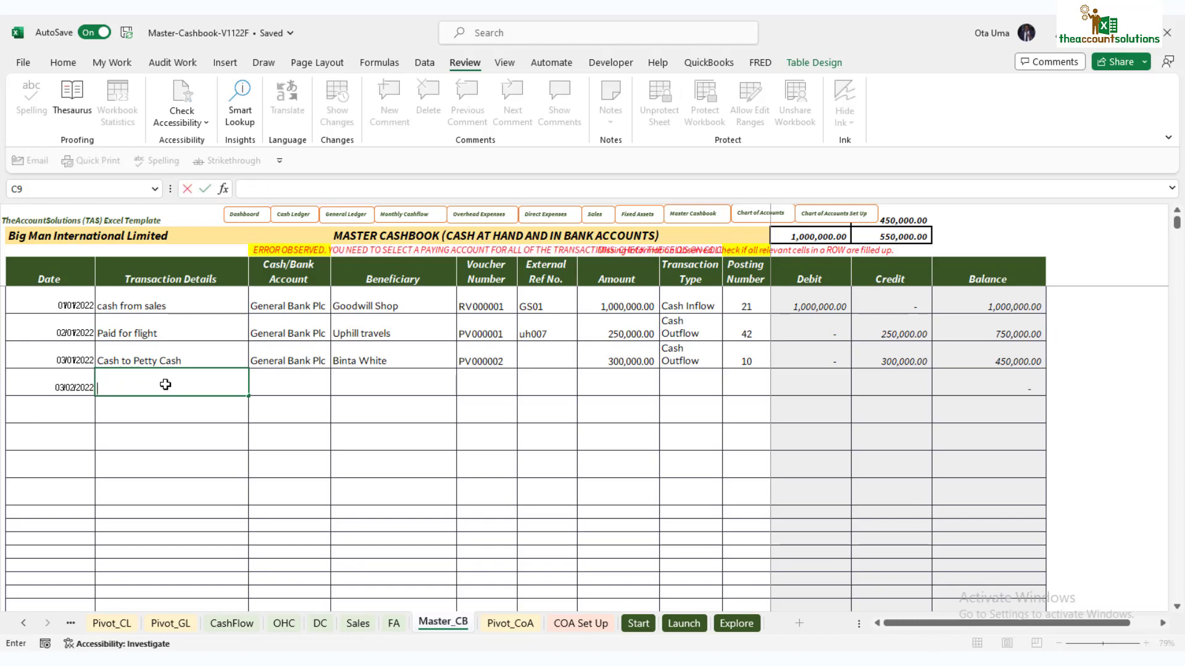
text(Cash fro)
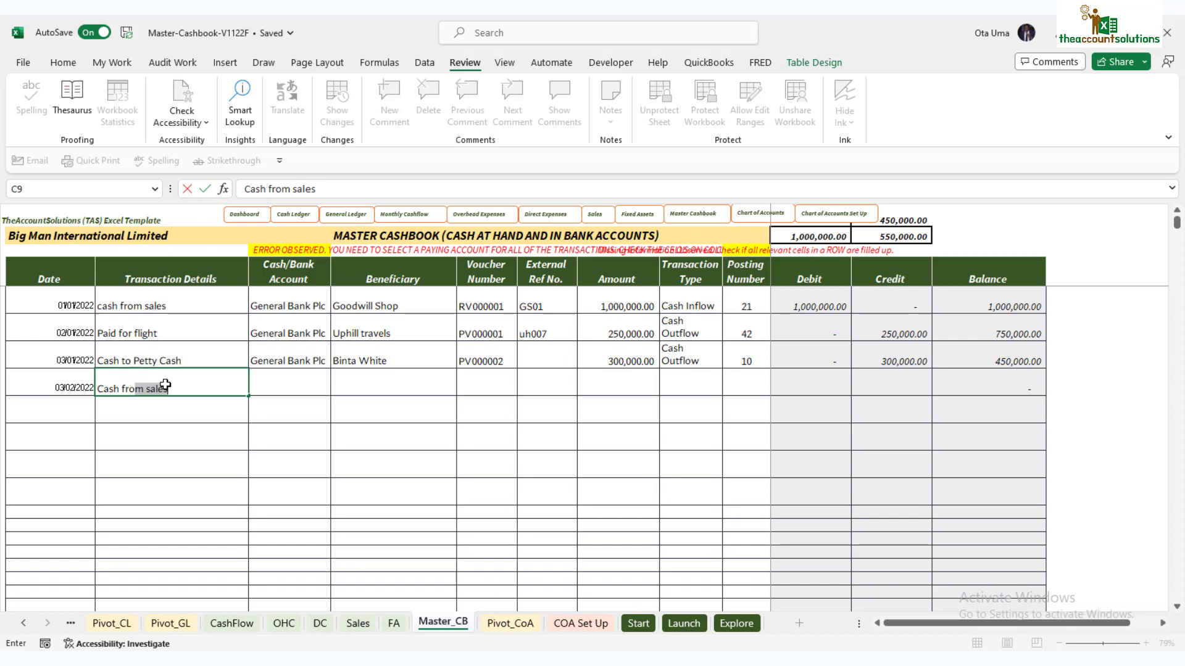
text(m Genea)
key(BackSpace)
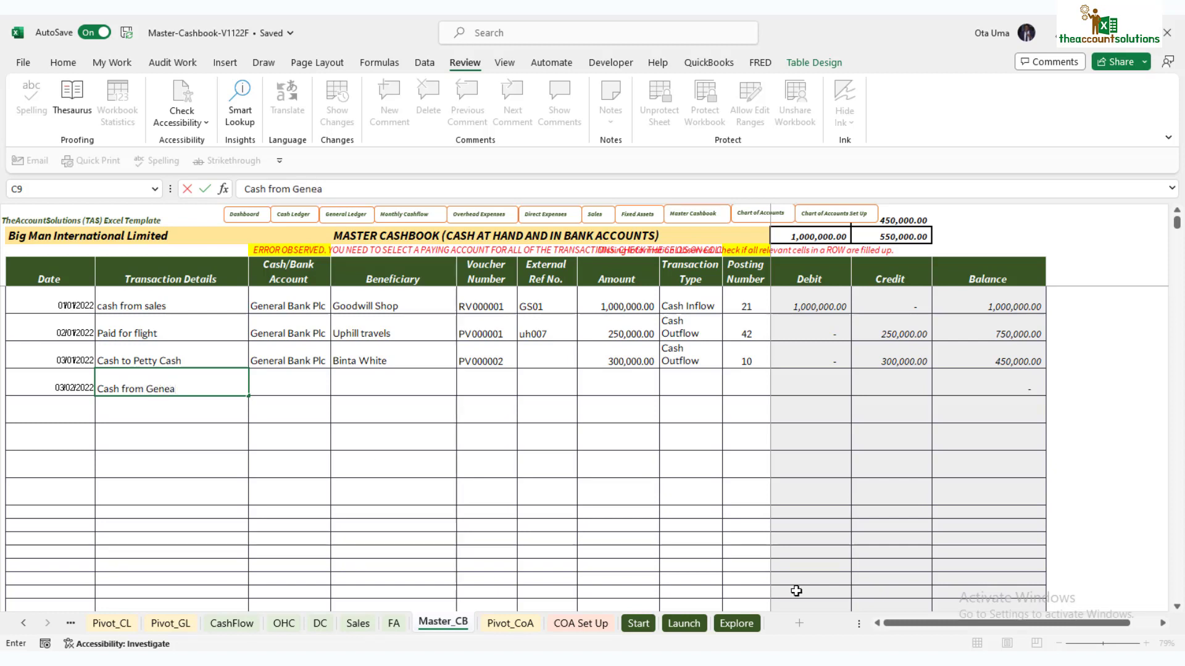
text(ral ba)
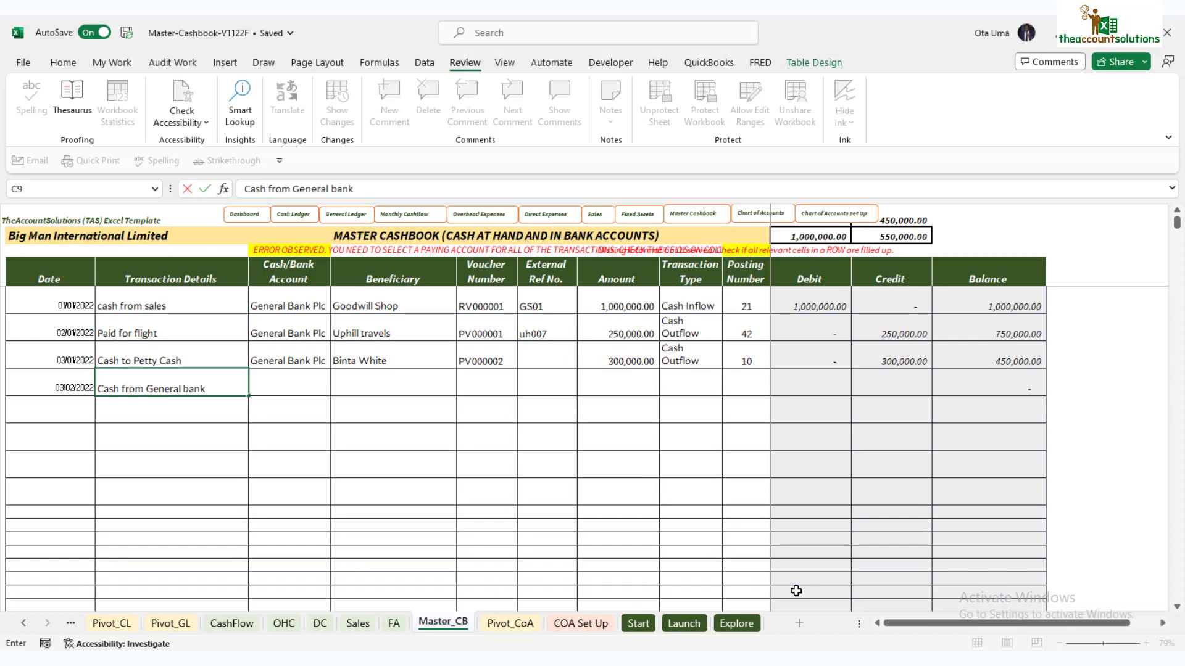
text(nk)
click(275, 384)
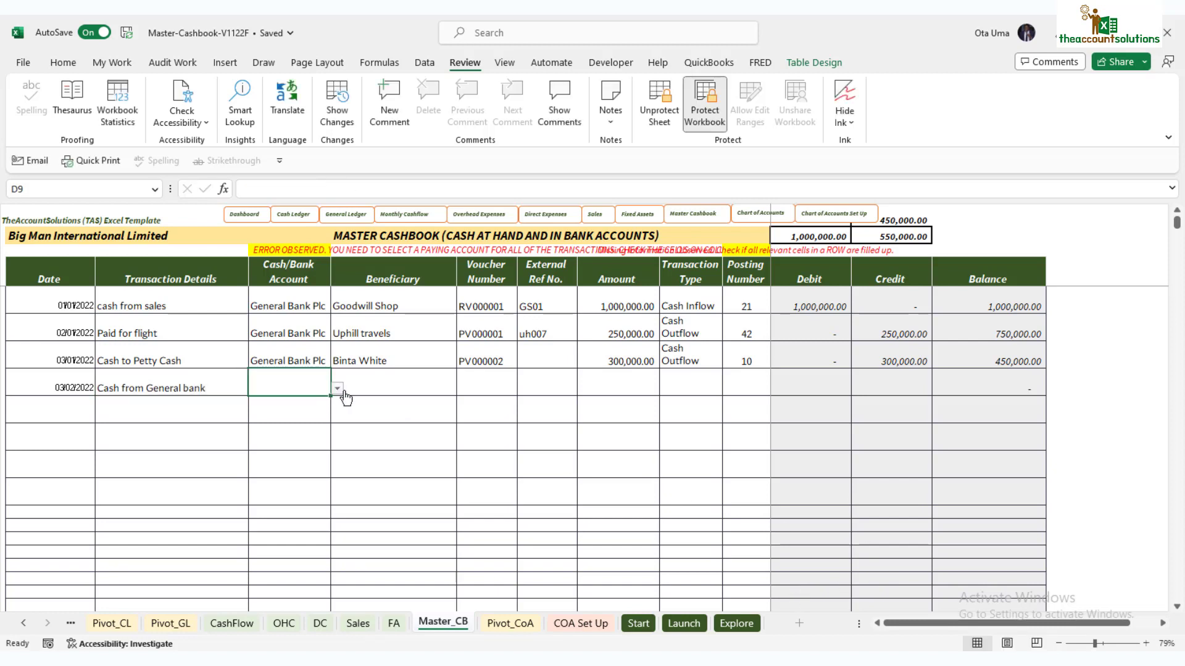
Step: Set row 9's account to Petty Cash, accept the suggested beneficiary, and enter voucher RV000002
click(339, 389)
click(280, 401)
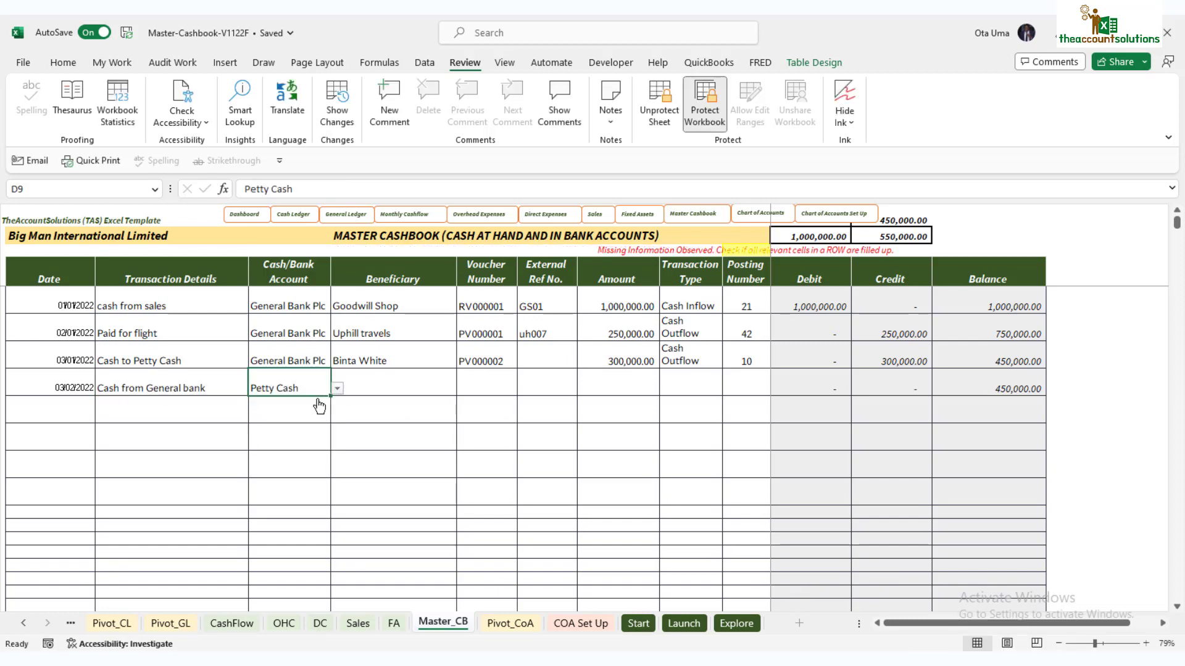
click(392, 376)
text(b)
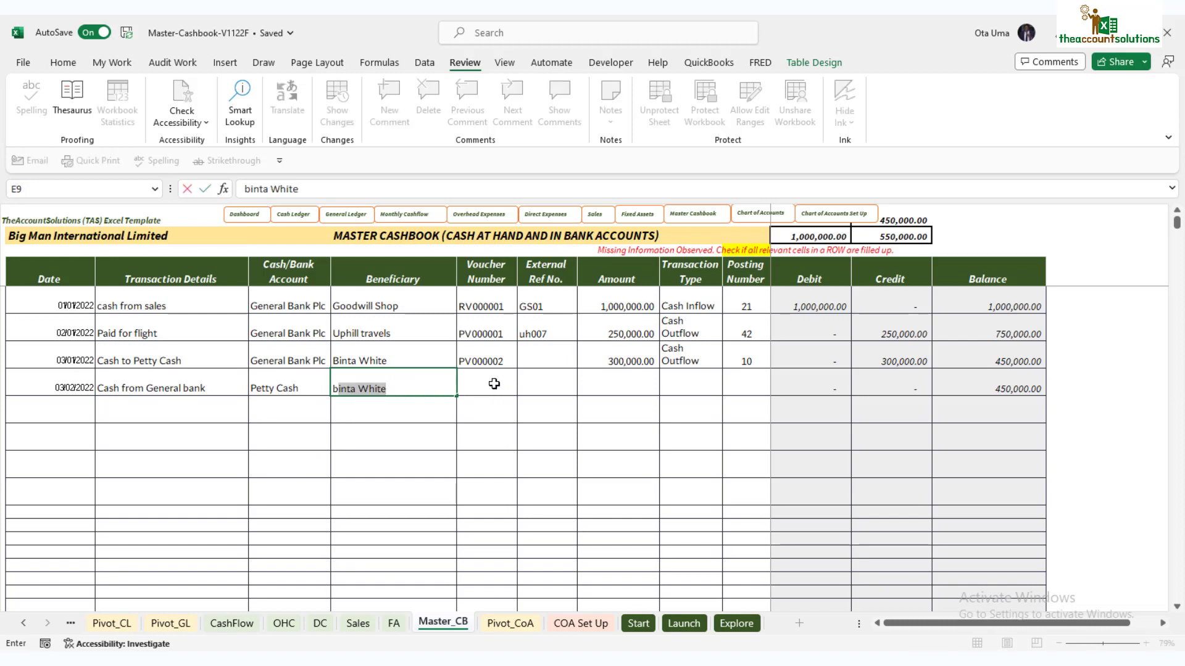
click(505, 388)
text(RV)
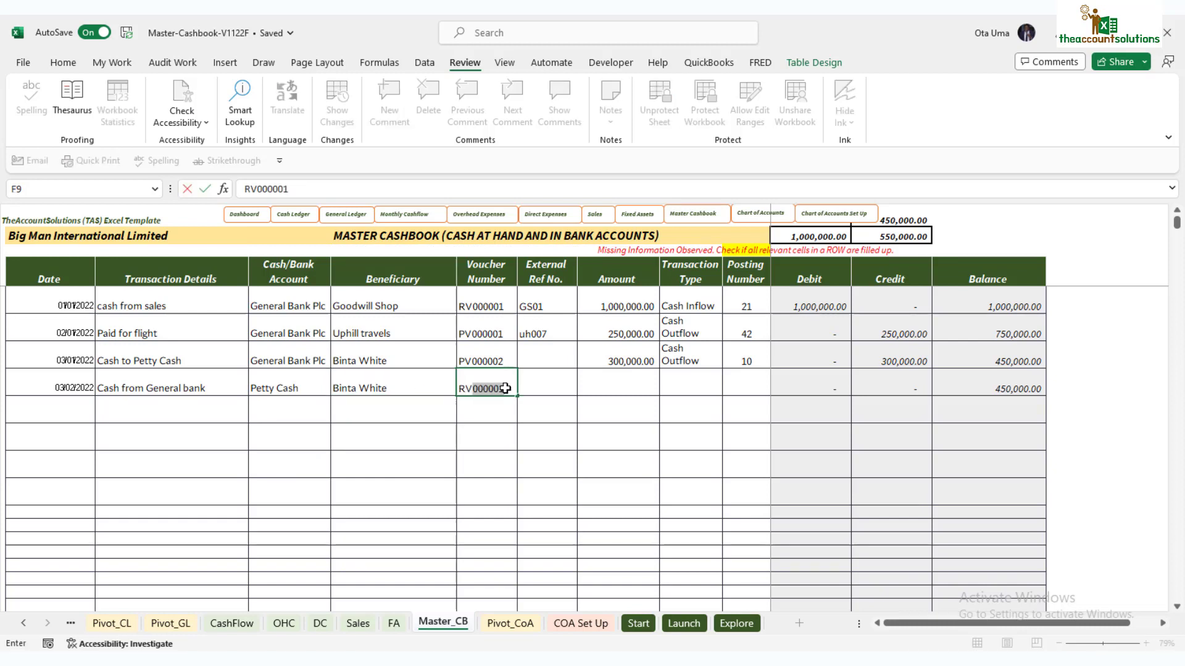
text(000001)
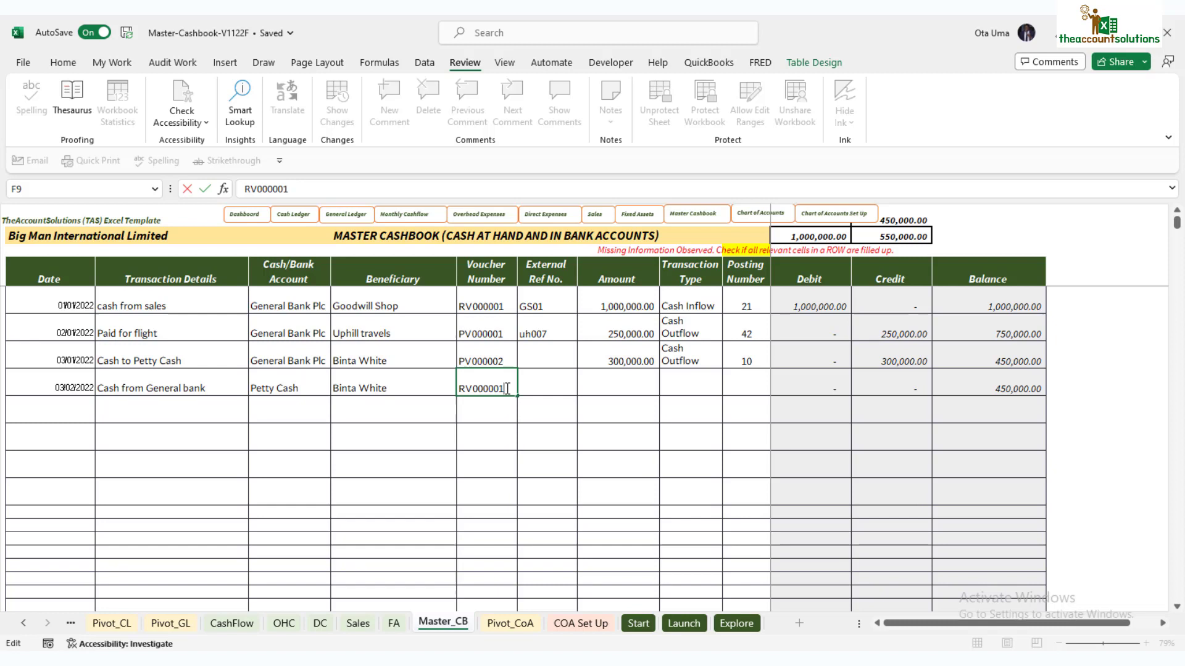
click(630, 387)
Step: Record 300,000.00 as a Cash Inflow in row 9, posted to number 10
text(300000)
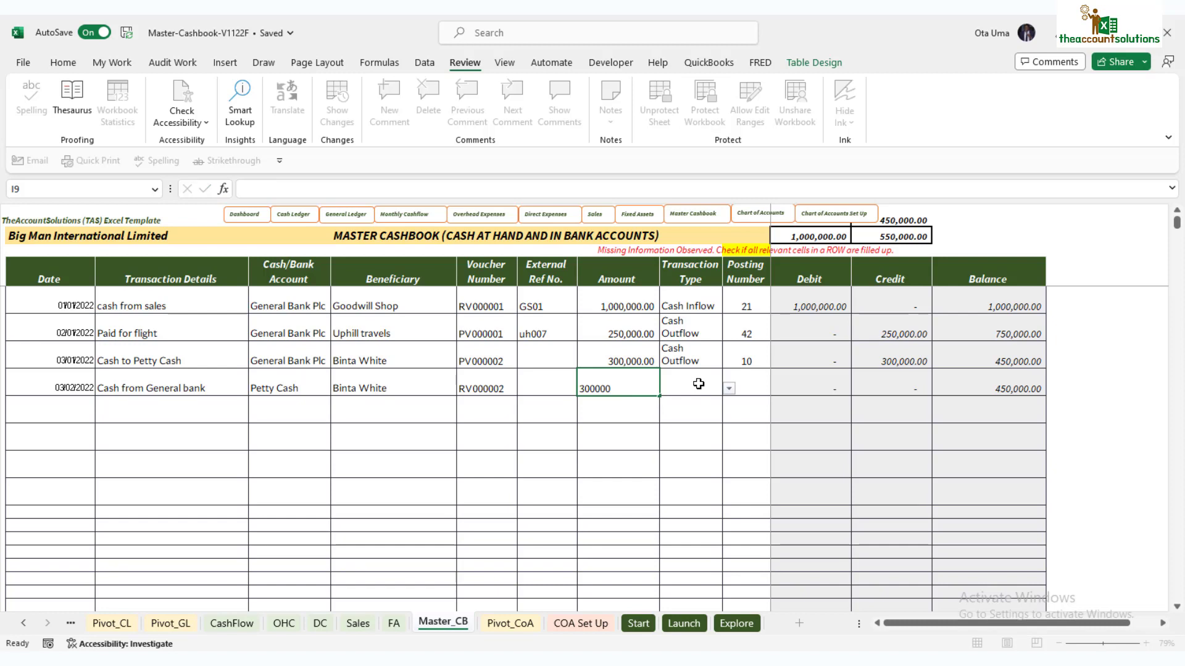
click(695, 383)
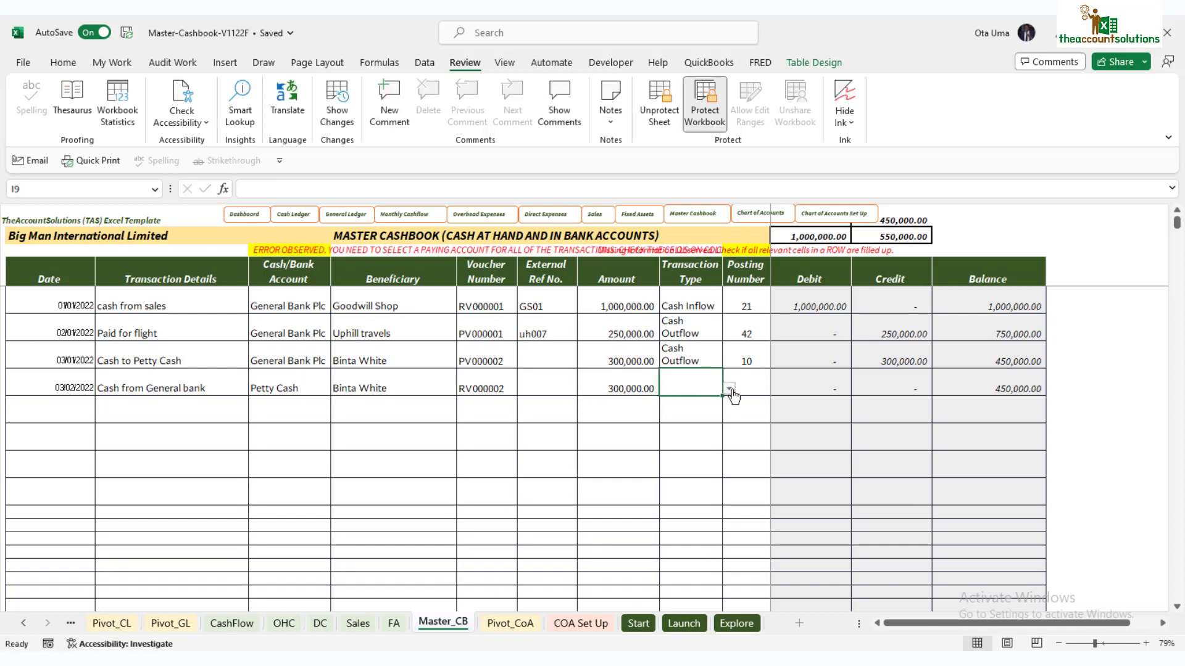
click(729, 388)
click(699, 405)
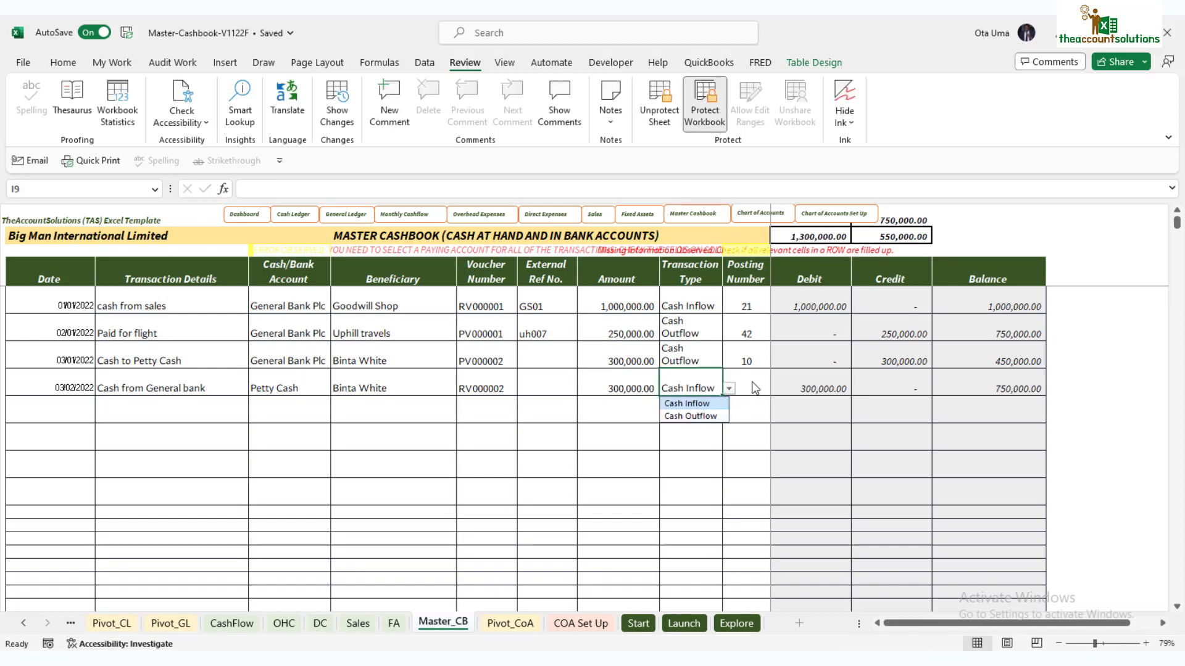
click(747, 381)
text(10)
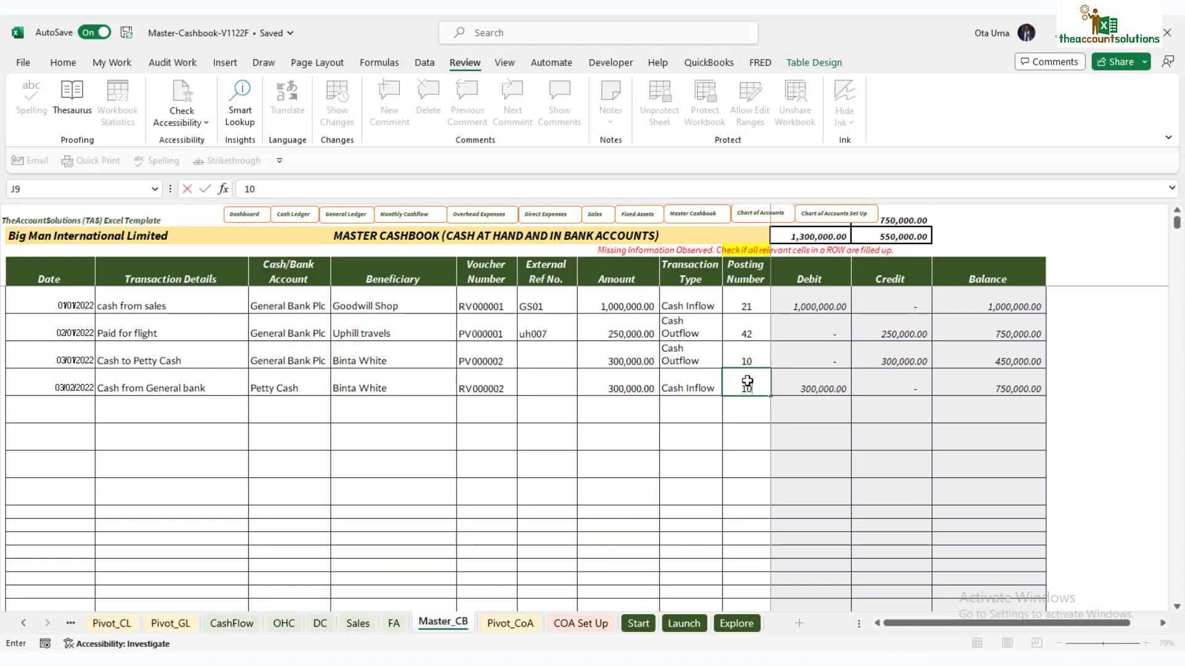
click(738, 440)
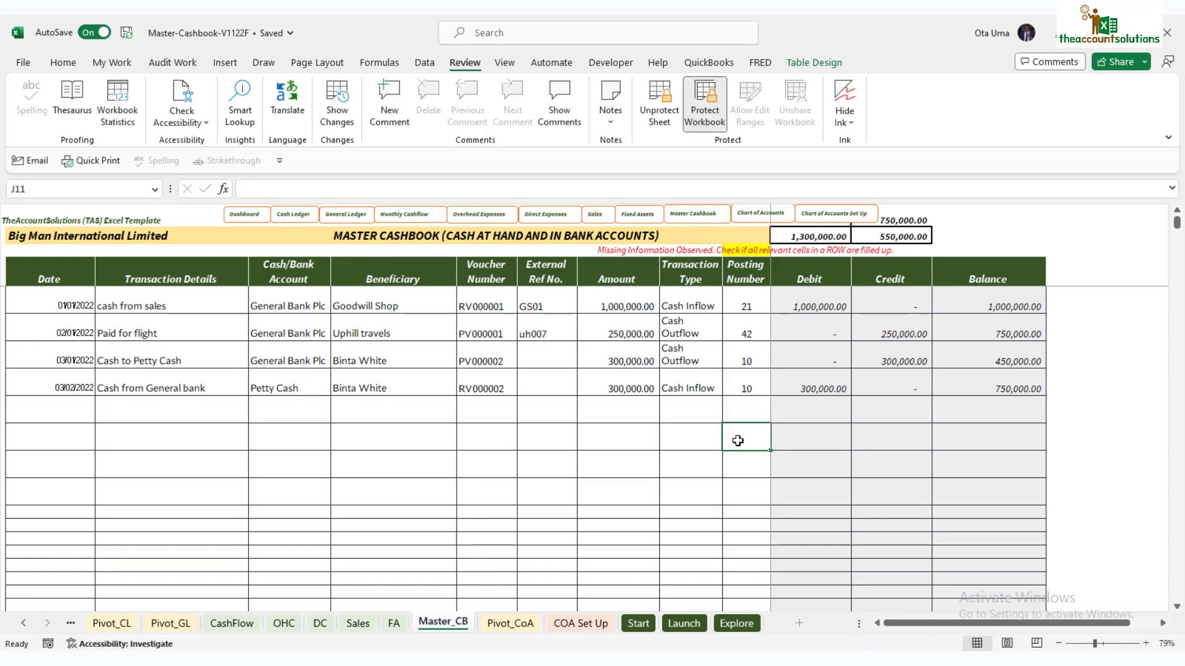